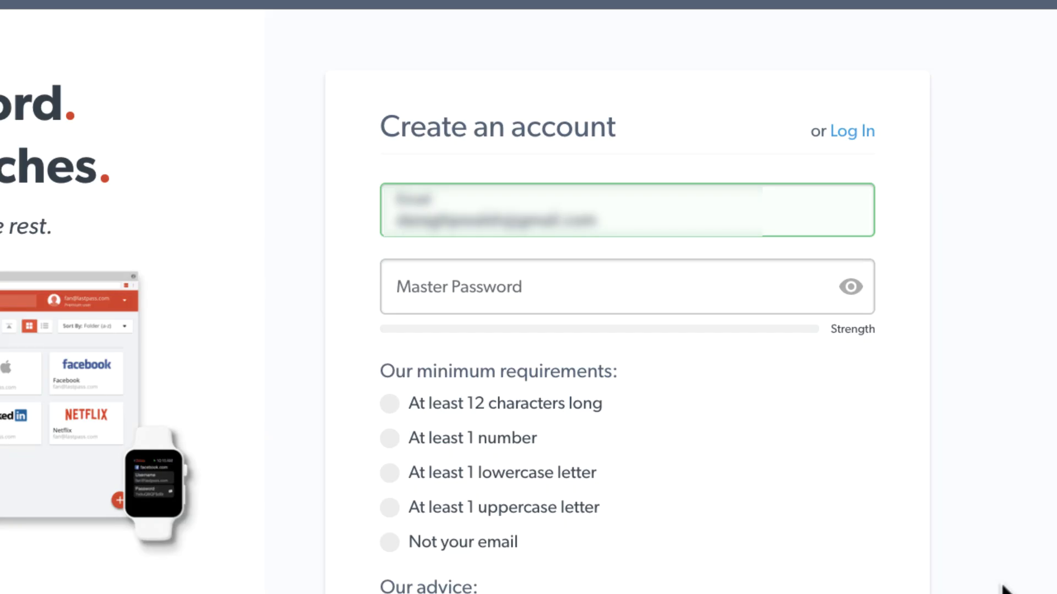
Enter the master password, confirm it, and submit the free sign-up
click(627, 287)
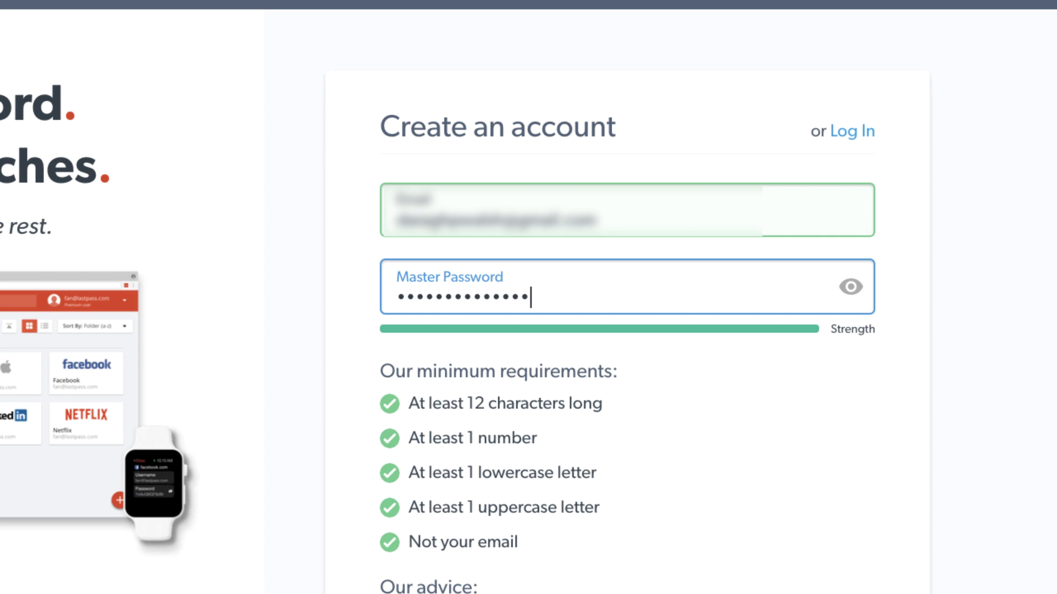
scroll(577, 402, down, 6)
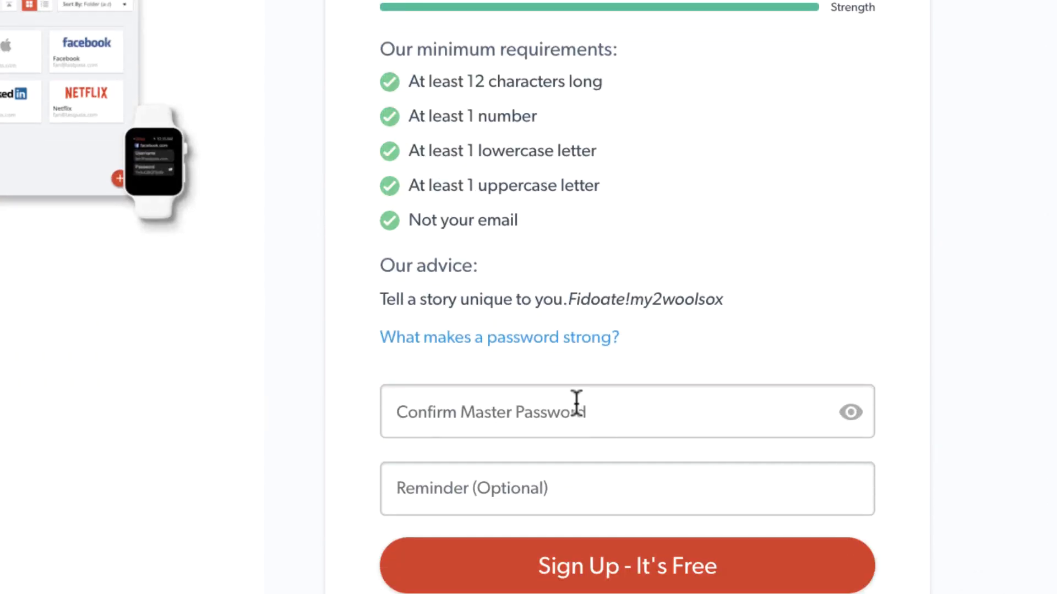
click(577, 402)
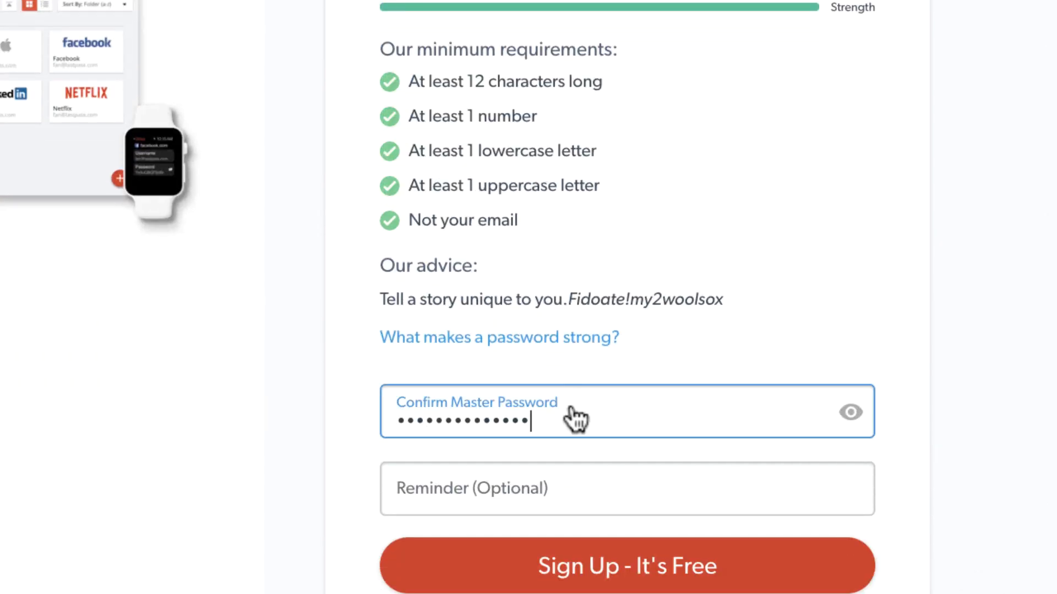
click(630, 570)
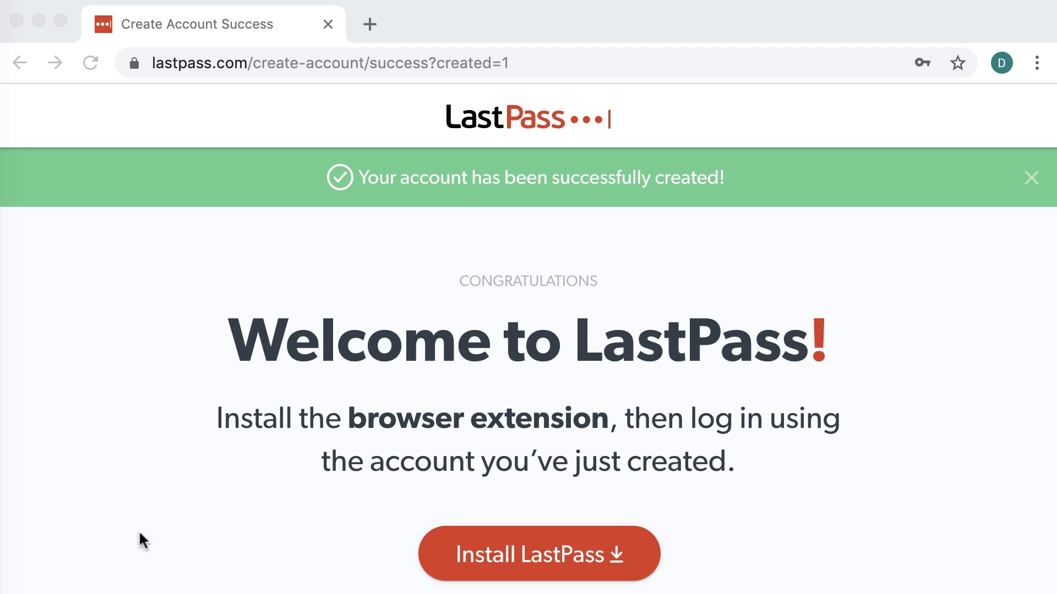
Install the LastPass extension in Chrome
click(484, 554)
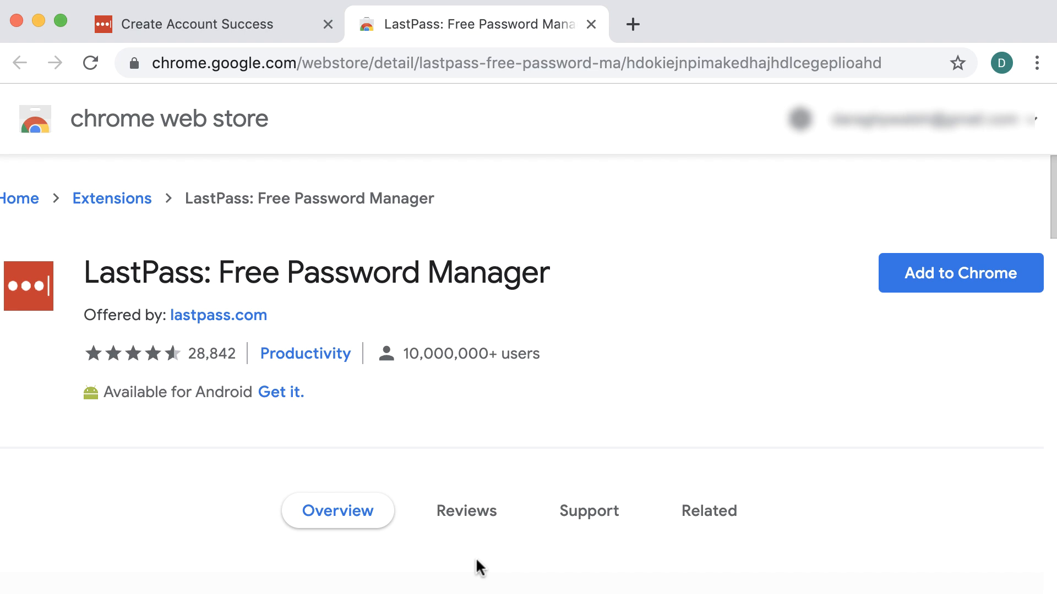
click(984, 275)
click(730, 278)
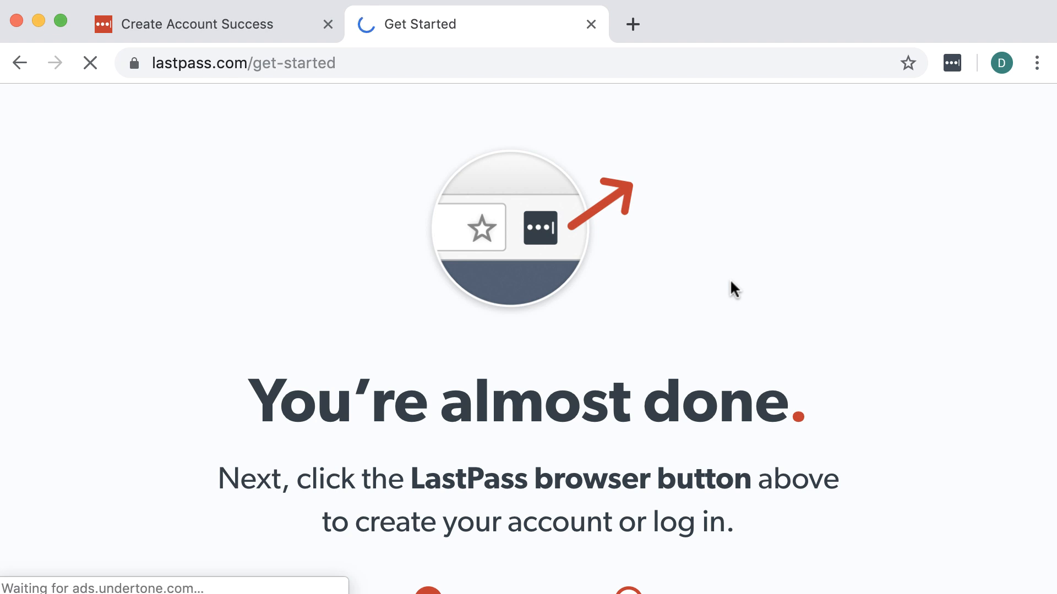
Log in to the extension and view how LastPass works on a mobile device
click(953, 63)
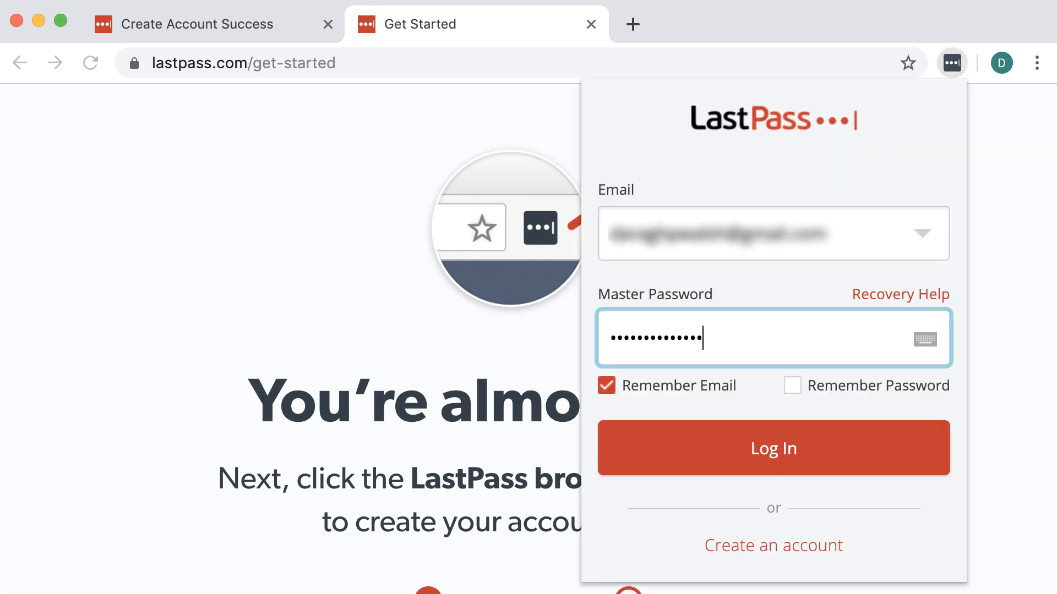
key(Return)
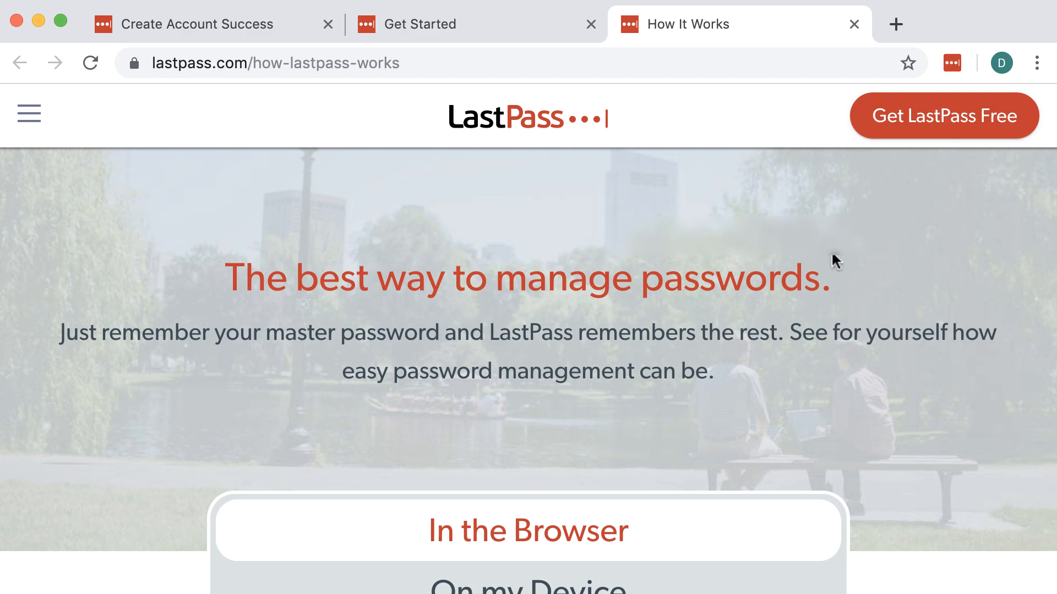
scroll(837, 263, down, 3)
click(483, 440)
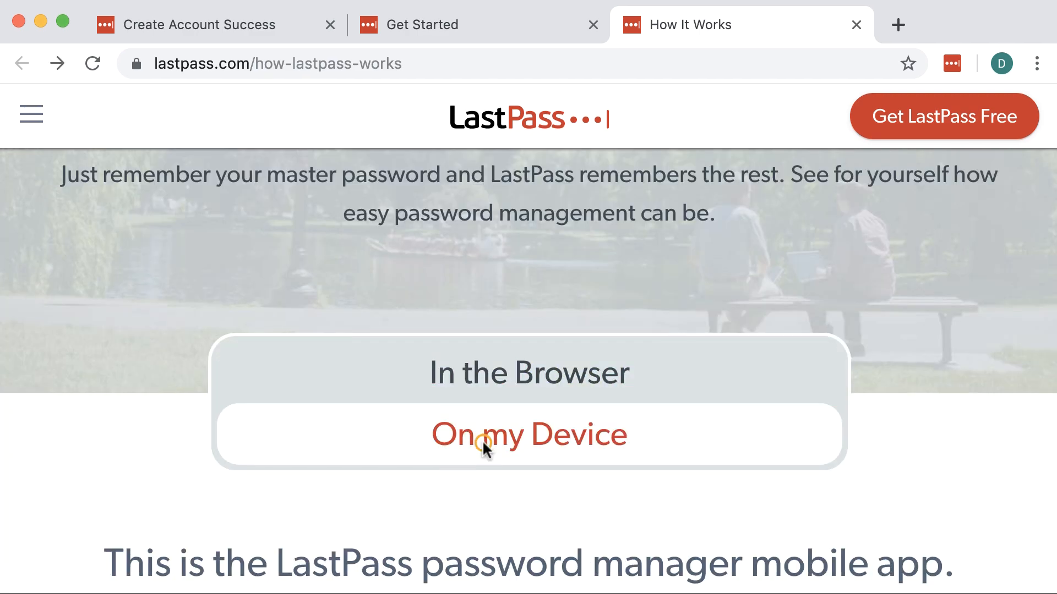
scroll(407, 448, down, 3)
scroll(53, 432, down, 6)
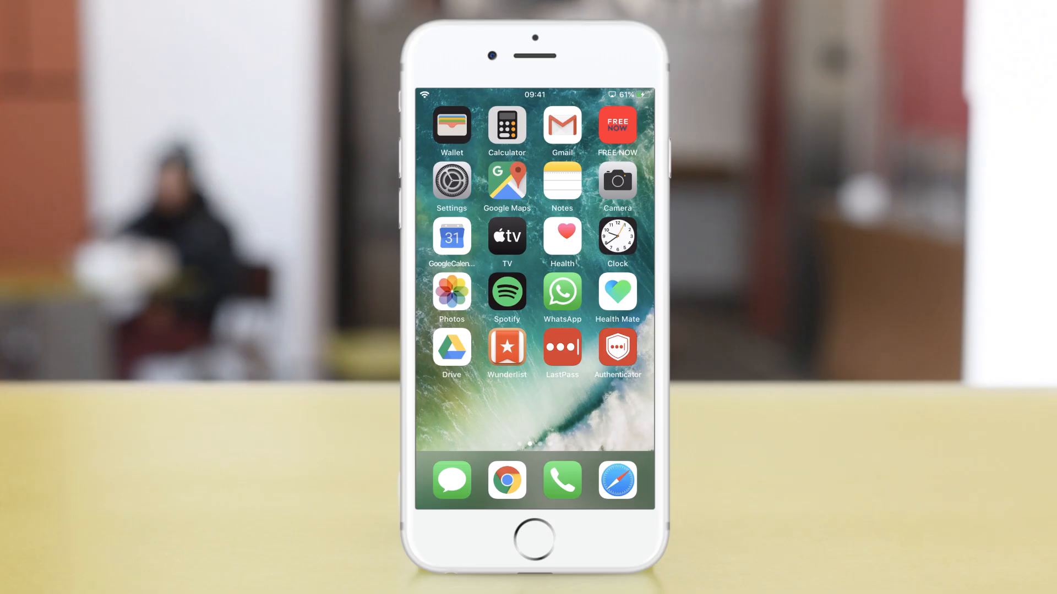
Launch the LastPass app from the iPhone home screen
click(562, 347)
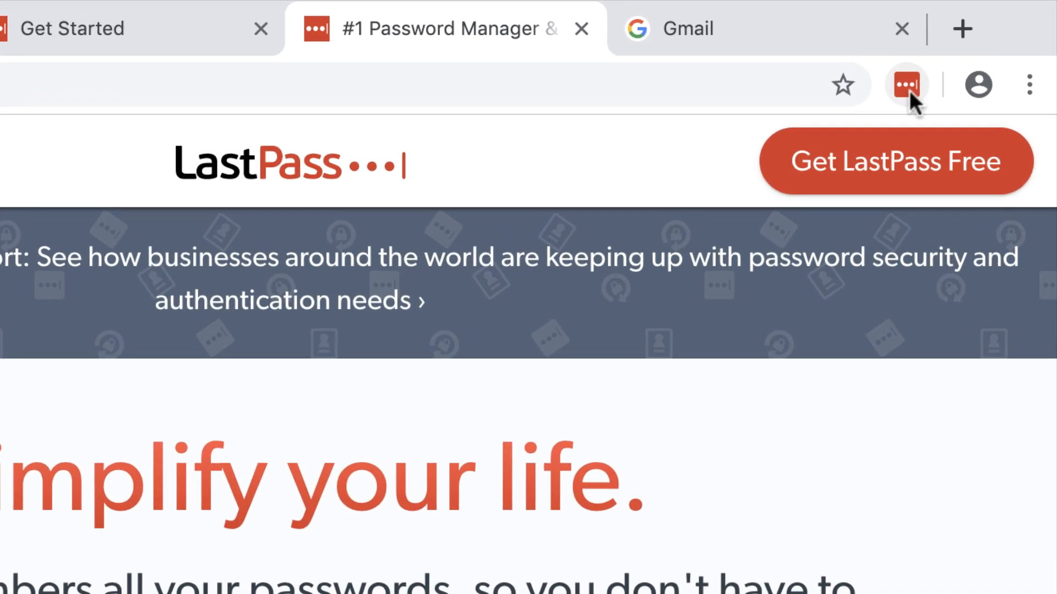
Open the empty vault and start a blank password entry, visiting its URL, username and password fields
click(908, 88)
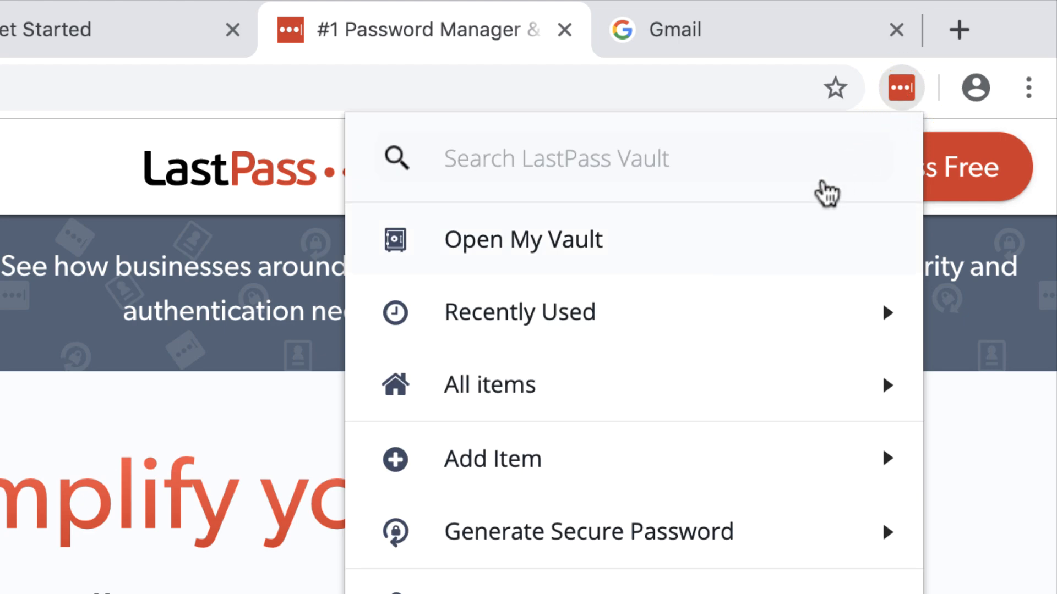
click(771, 242)
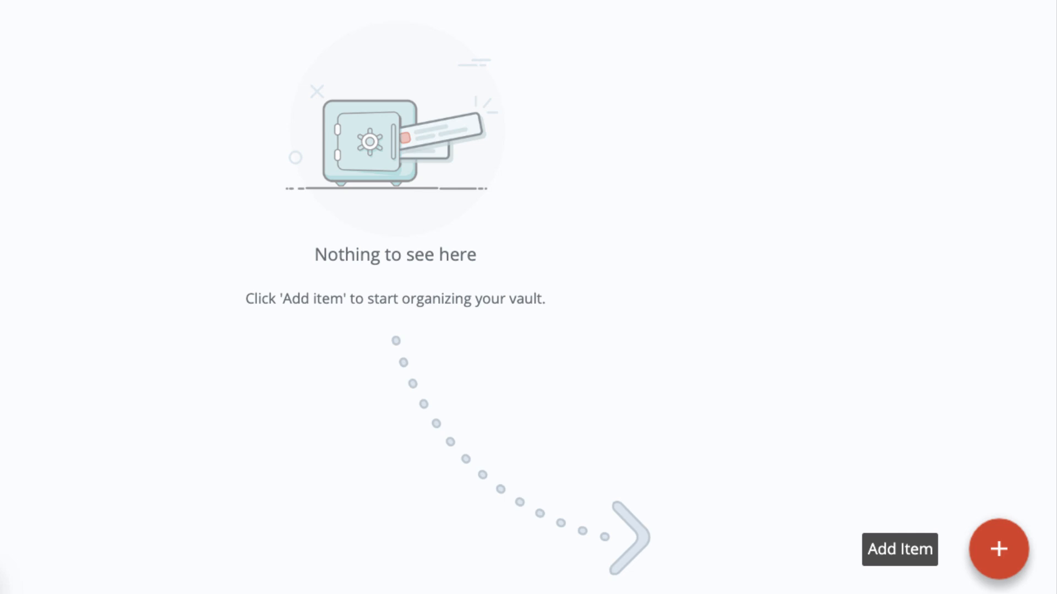
click(998, 548)
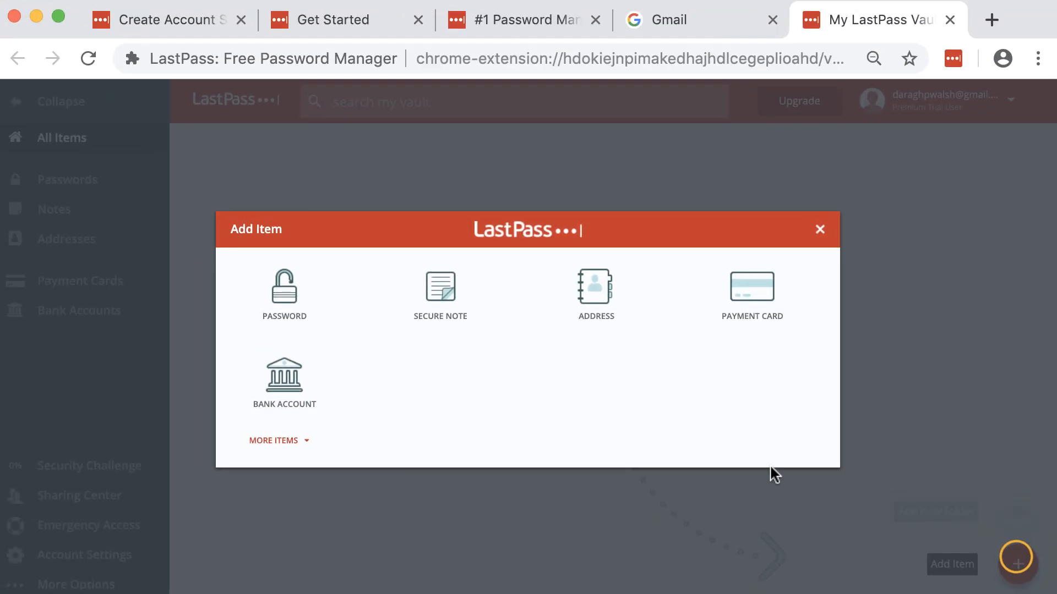
click(296, 300)
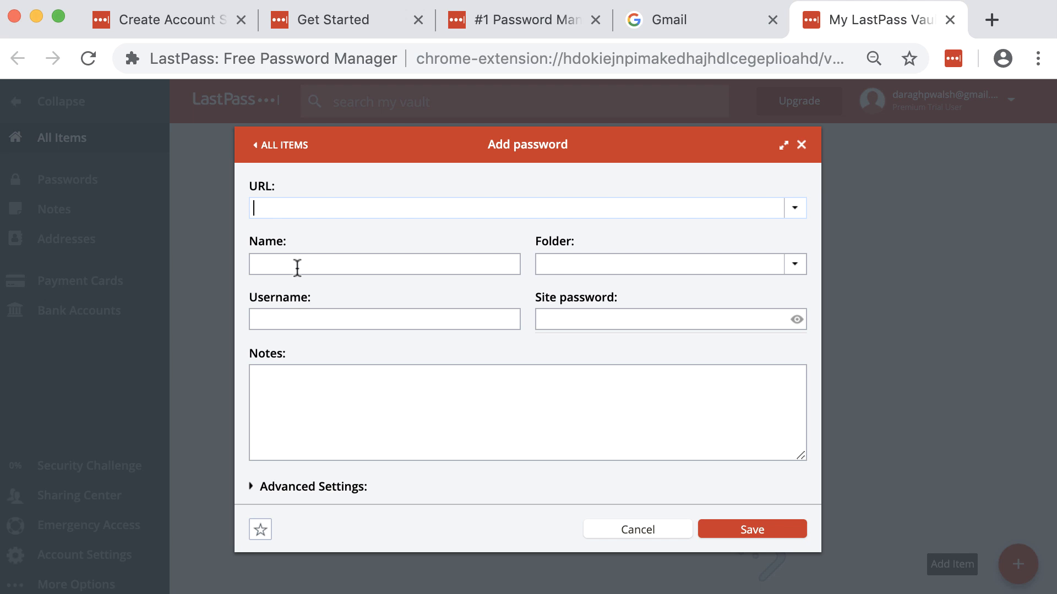
click(298, 206)
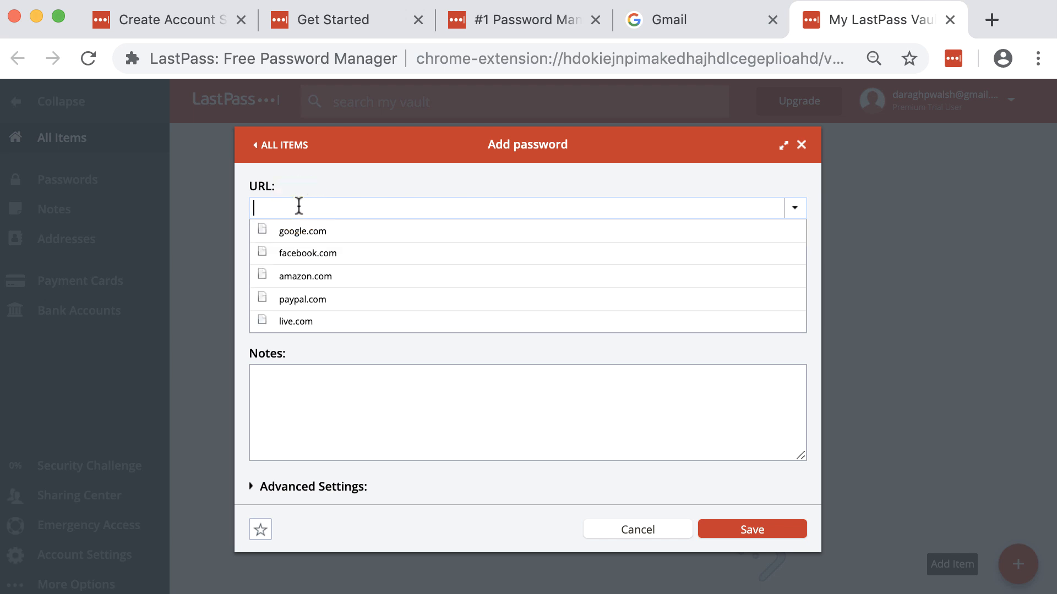
click(313, 352)
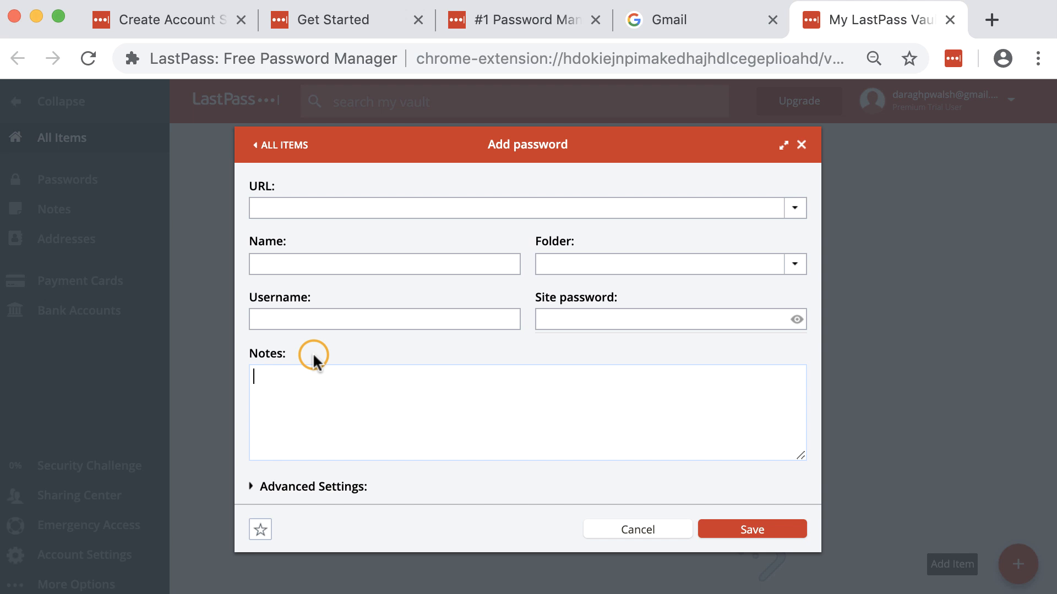
click(307, 320)
click(575, 322)
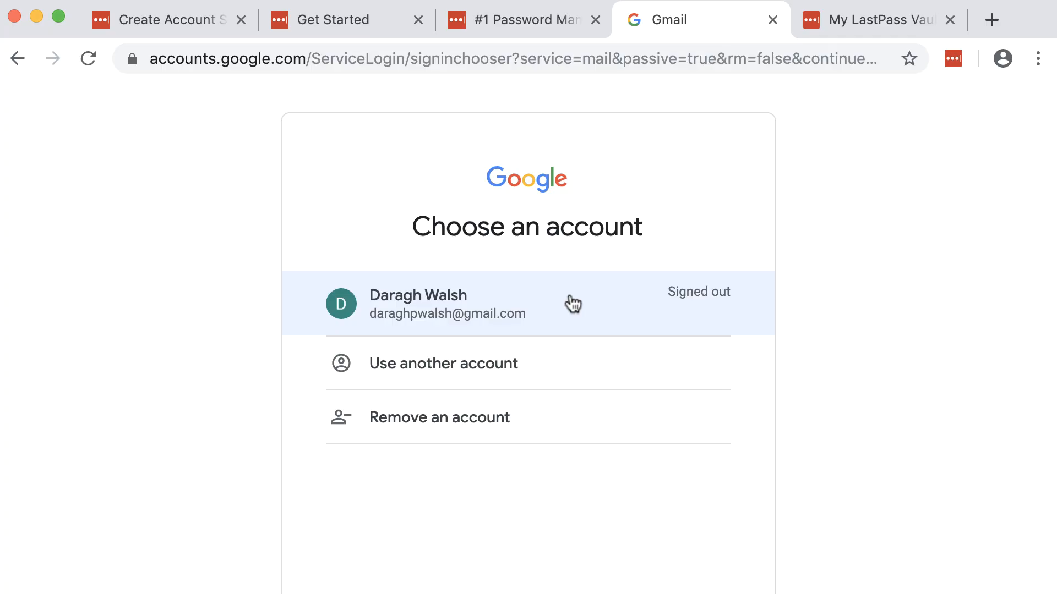
Sign in to Gmail, save the google.com login to LastPass, then sign in again using autofill
click(571, 300)
text(•)
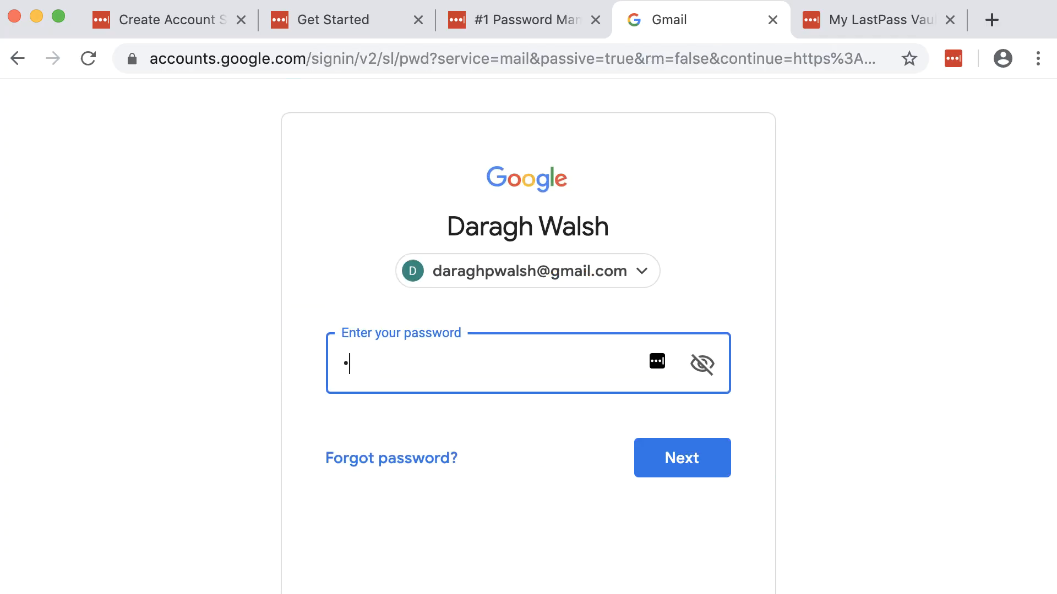
key(Return)
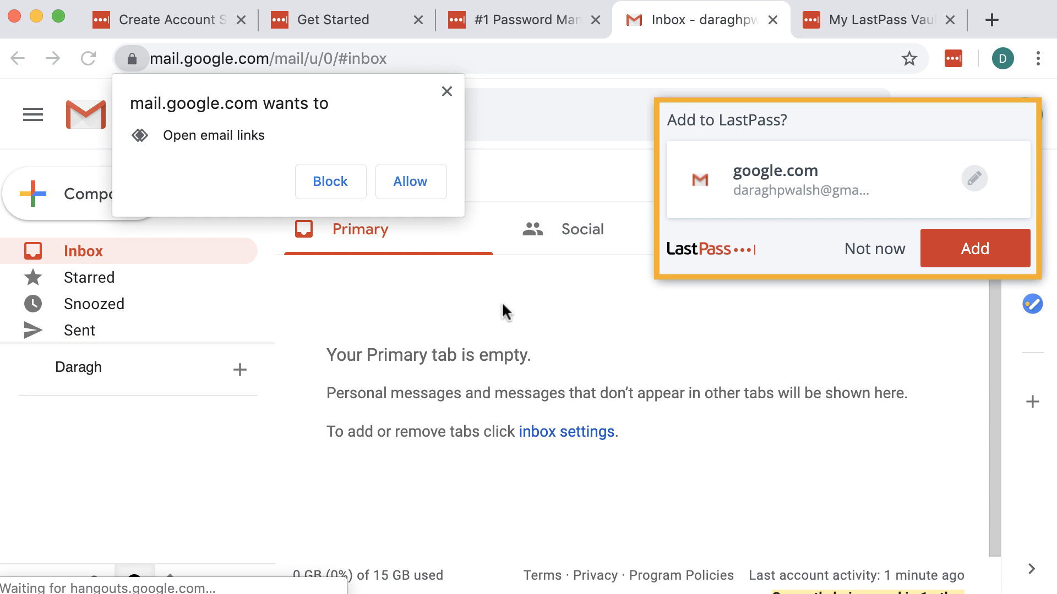
click(964, 260)
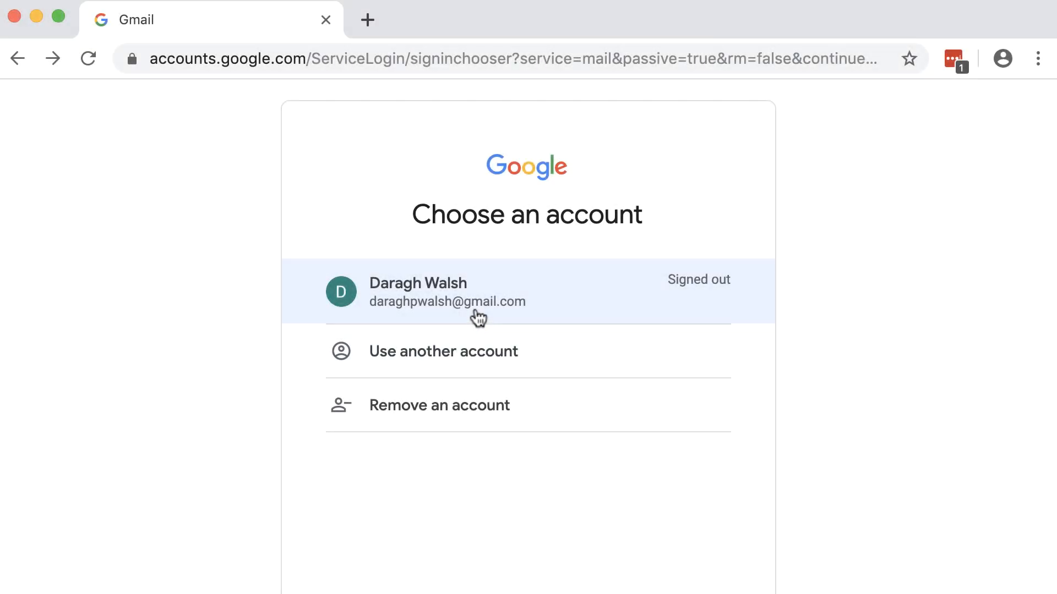
click(477, 318)
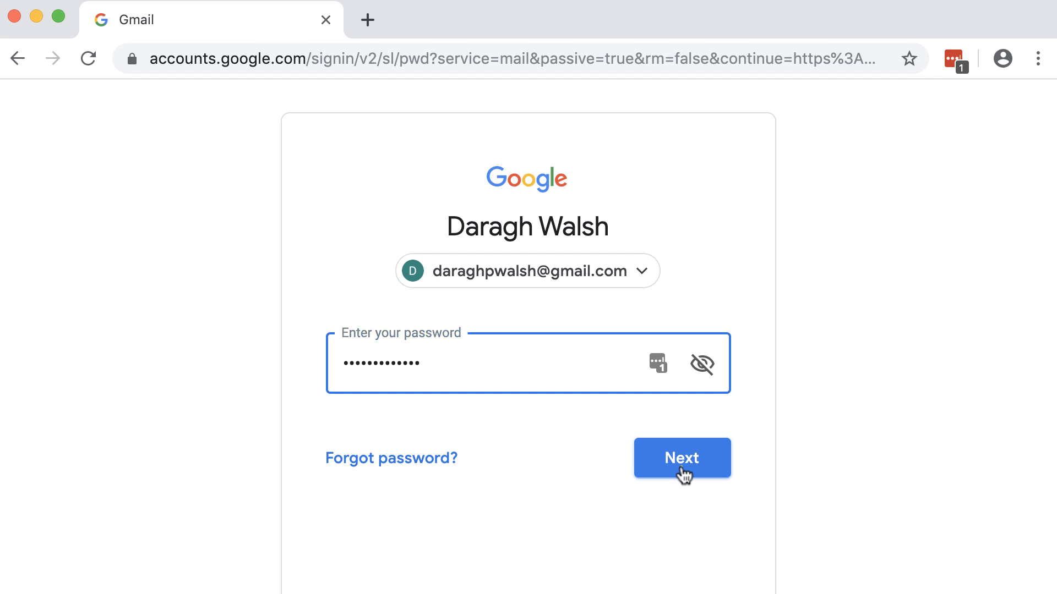
click(683, 472)
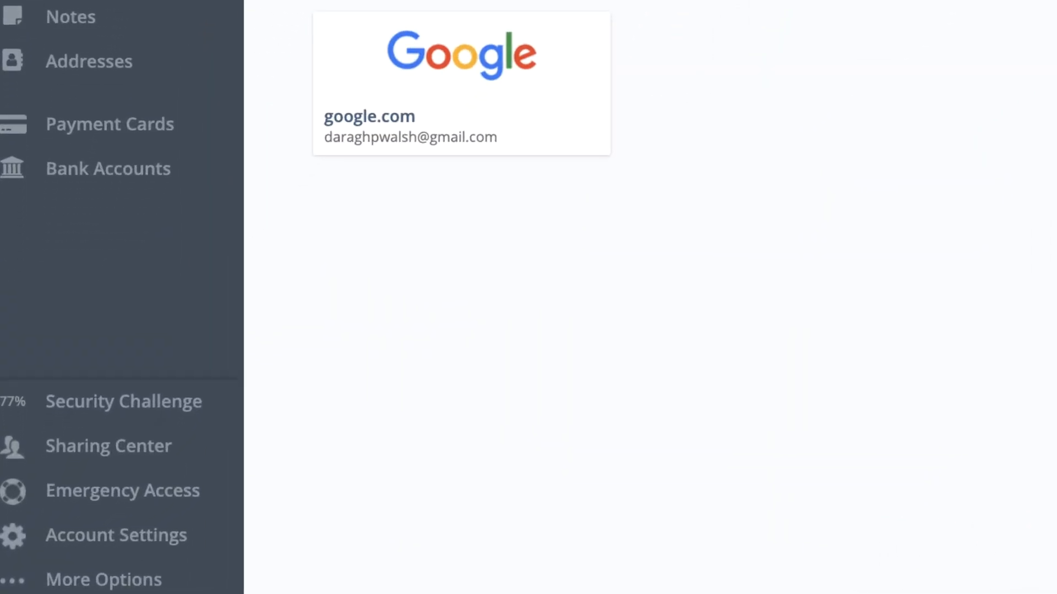
On the vault's Import page, set the source to Generic CSV File
click(135, 584)
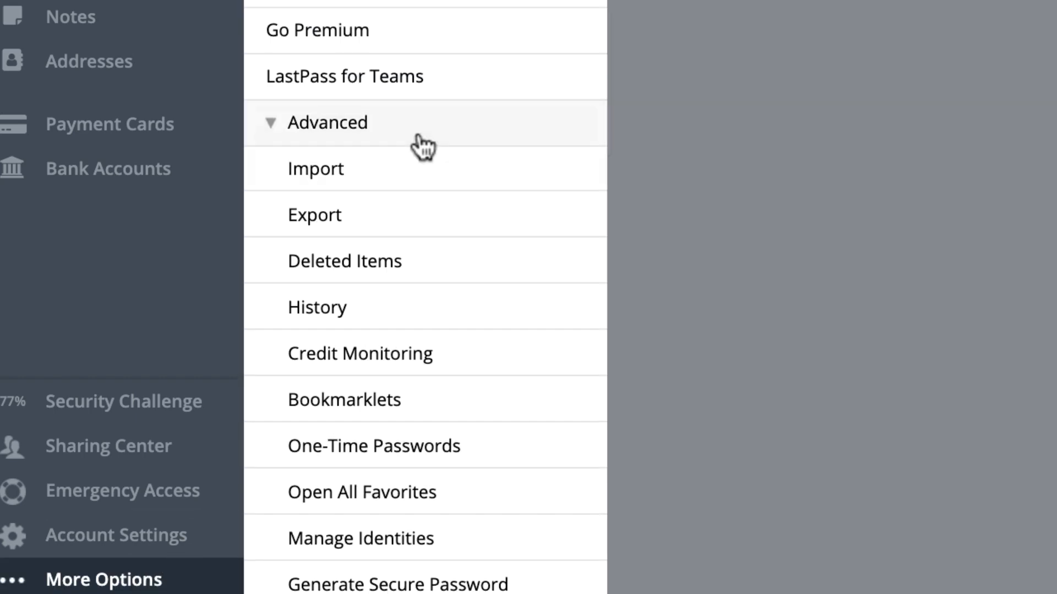
click(422, 168)
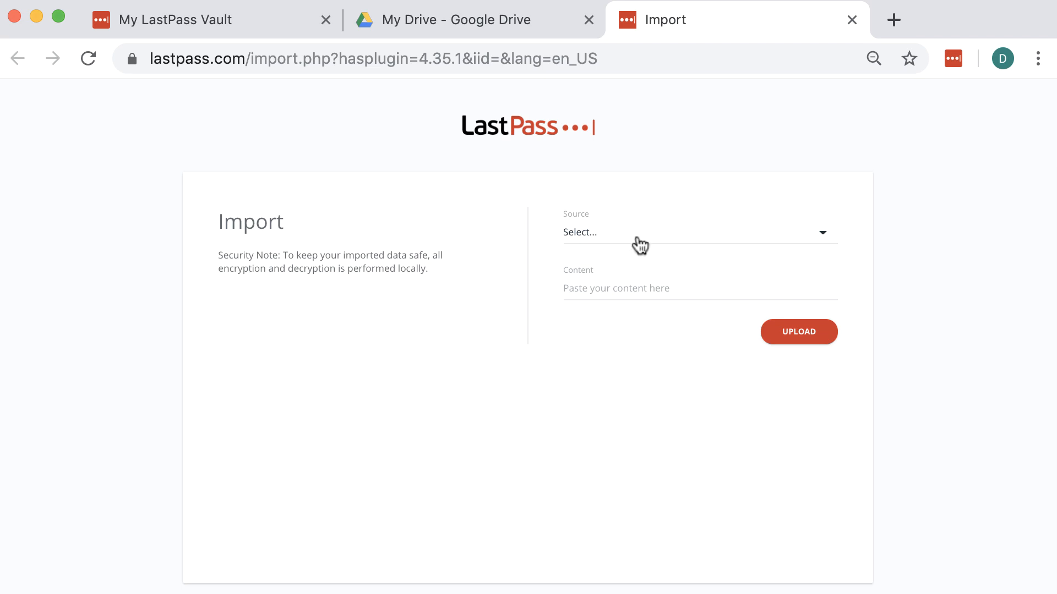
click(640, 246)
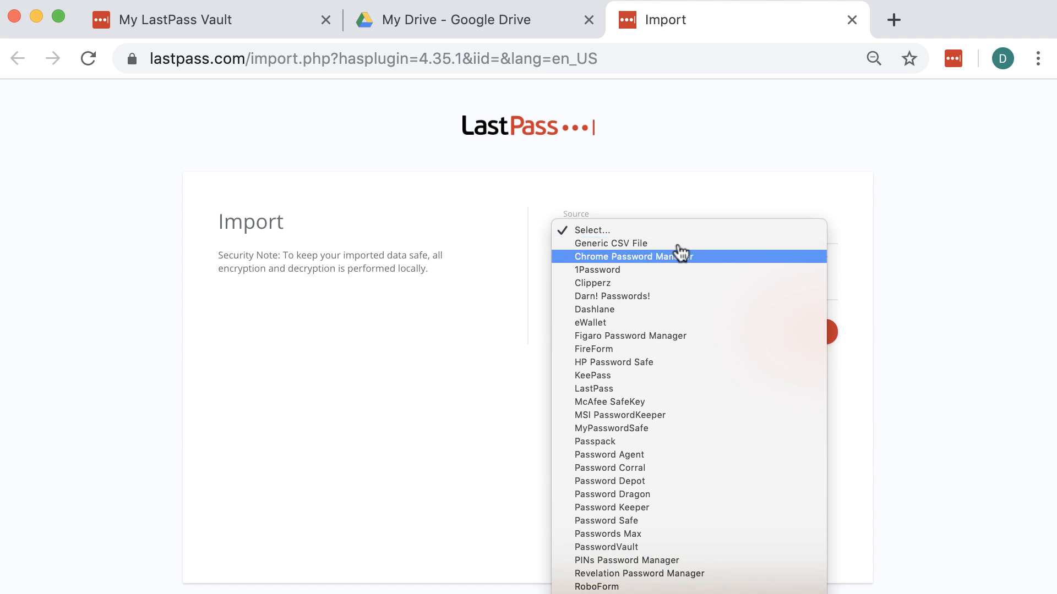
key(Down)
key(Down)
key(Down)
key(Down)
key(Down)
key(Down)
key(Down)
key(Down)
key(Down)
key(Down)
key(Down)
key(Down)
key(Down)
key(Down)
key(Down)
key(Down)
key(Down)
key(Down)
key(Down)
key(Up)
key(Up)
key(Up)
key(Up)
key(Up)
key(Up)
key(Up)
key(Up)
key(Up)
key(Up)
key(Up)
key(Up)
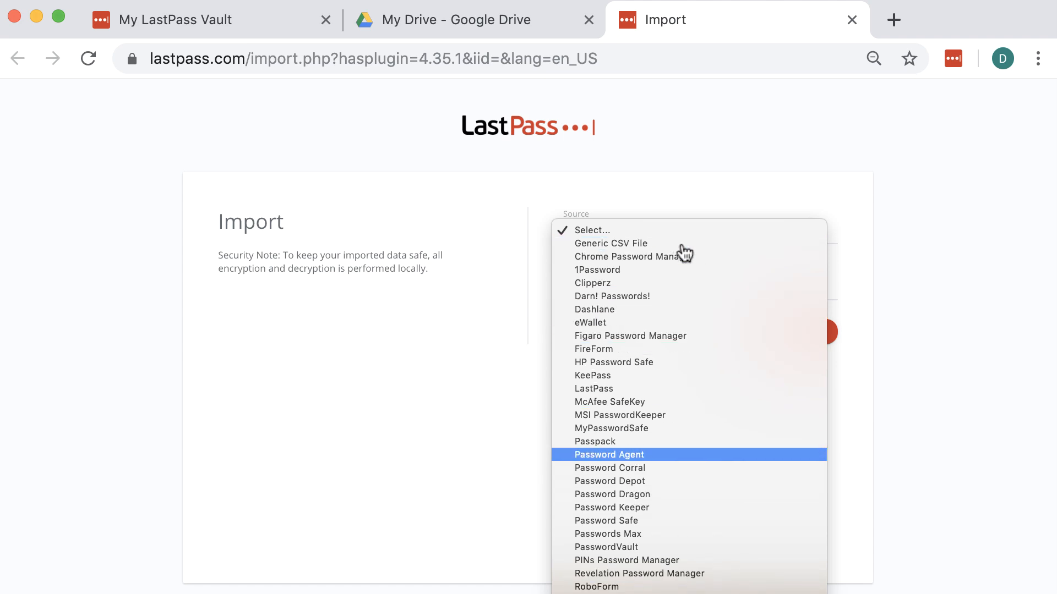
key(Up)
key(Up)
key(Up)
key(Up)
key(Up)
key(Up)
key(Up)
key(Up)
click(785, 245)
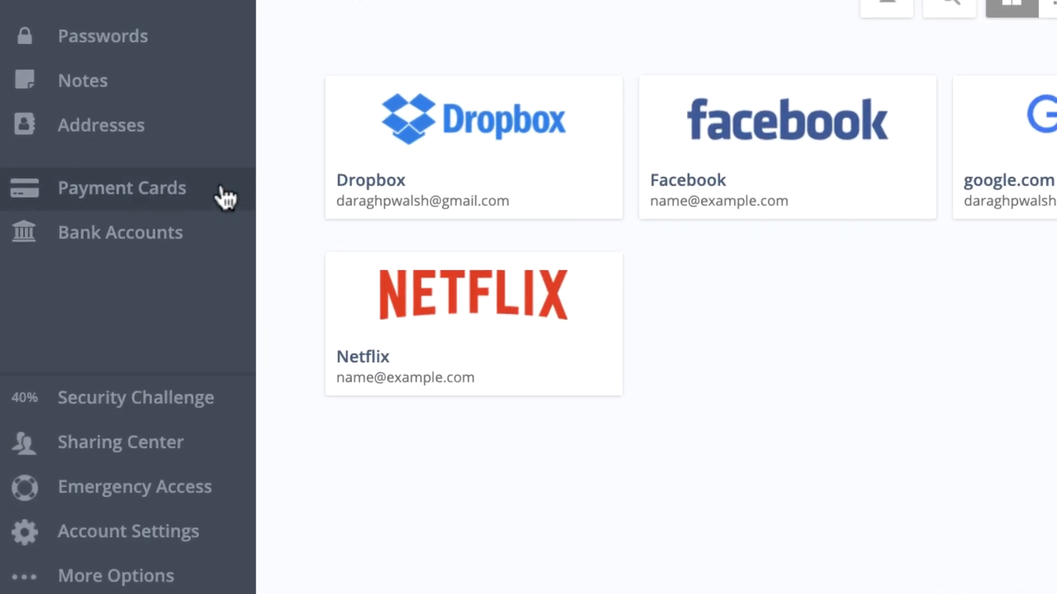
Add a Visa card under Payment Cards
click(222, 190)
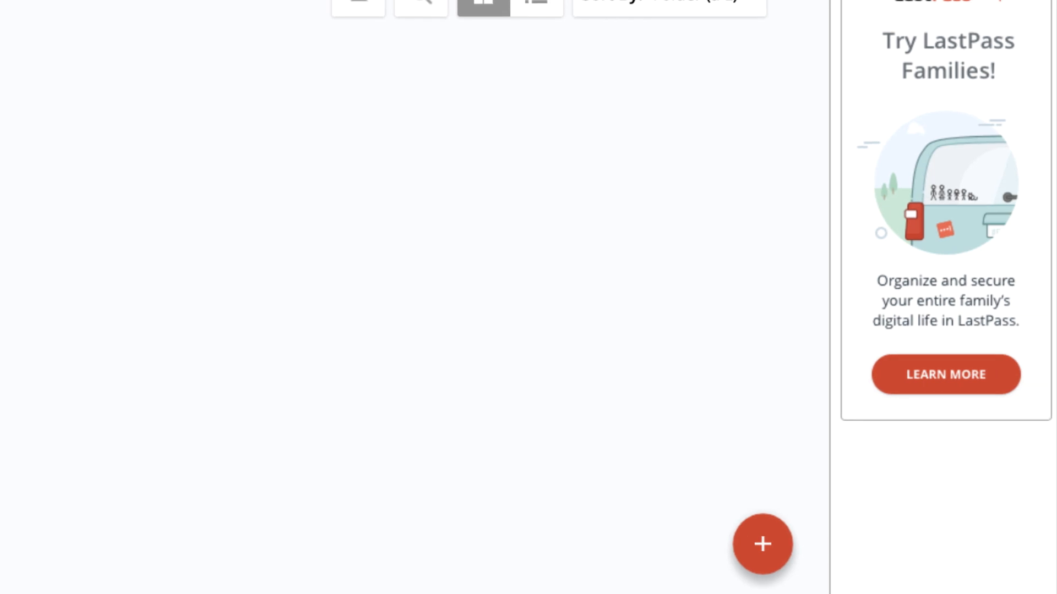
click(763, 545)
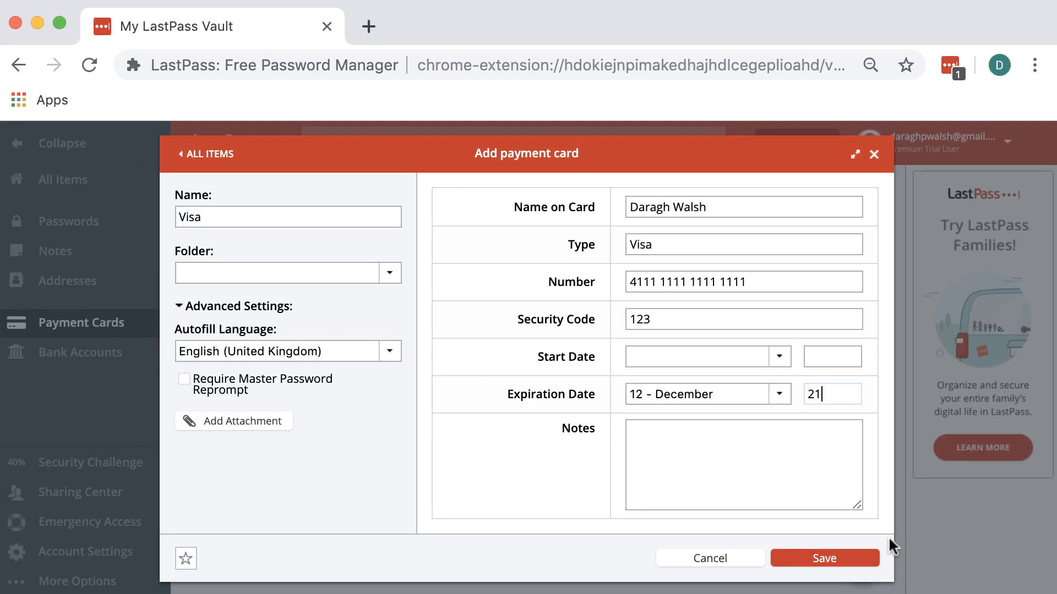
click(862, 557)
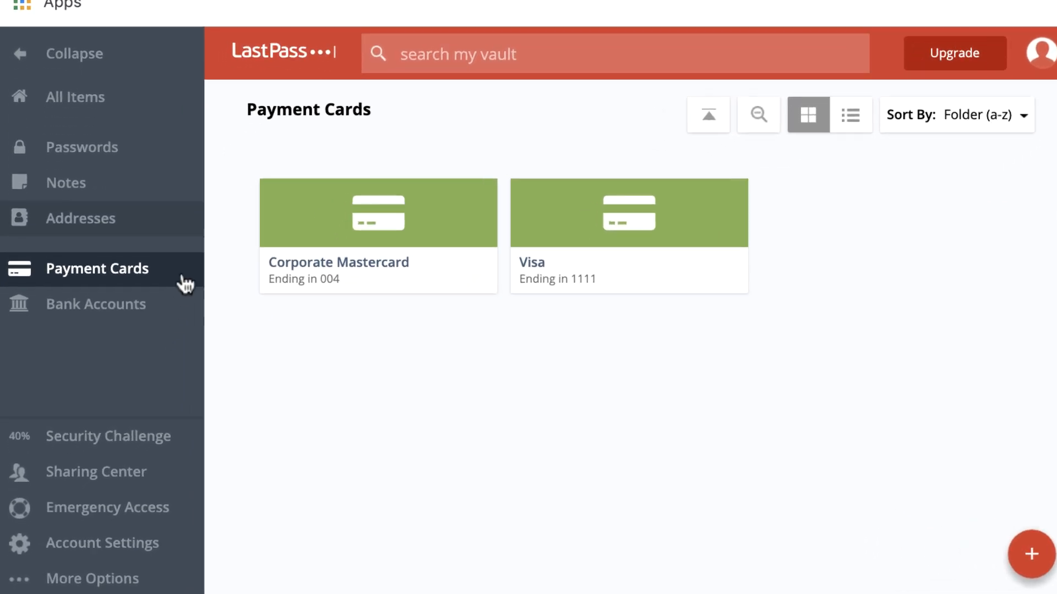
Add a Home address under Addresses
click(148, 283)
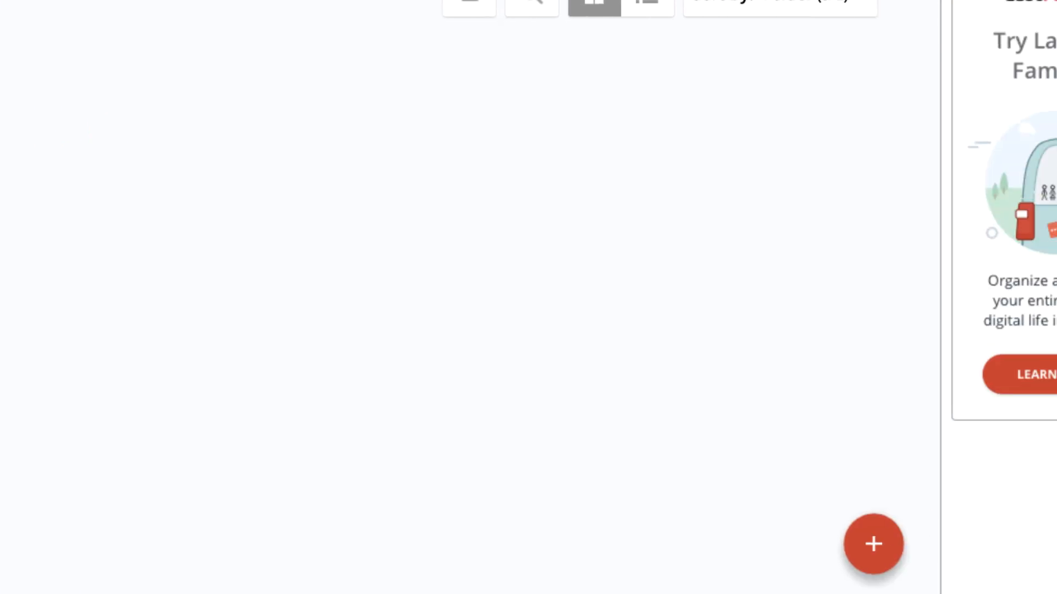
click(761, 544)
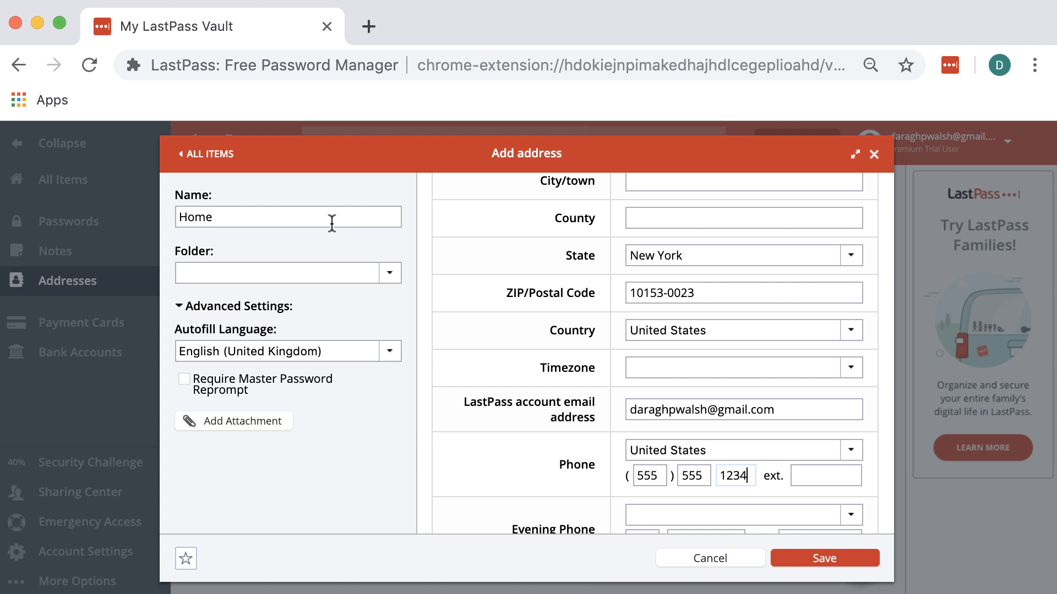
click(840, 562)
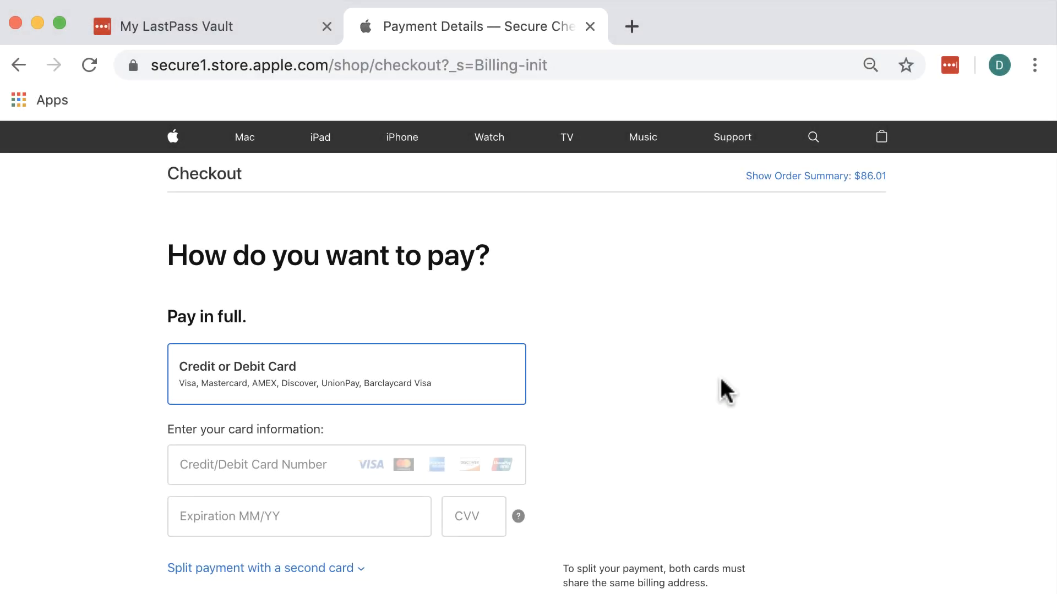
Fill the checkout card fields from the saved Visa card
click(950, 65)
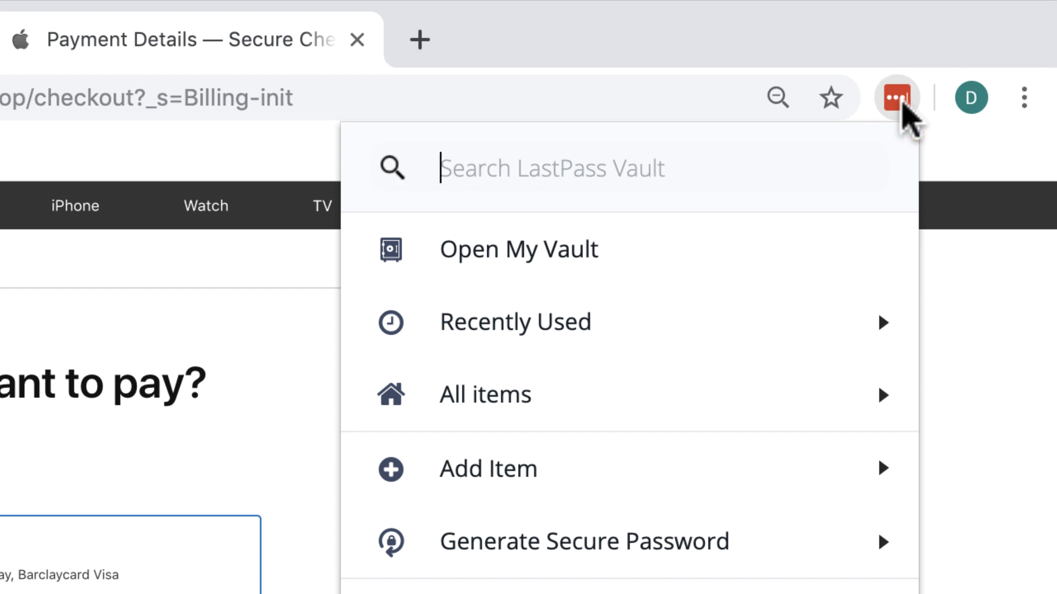
text(visa)
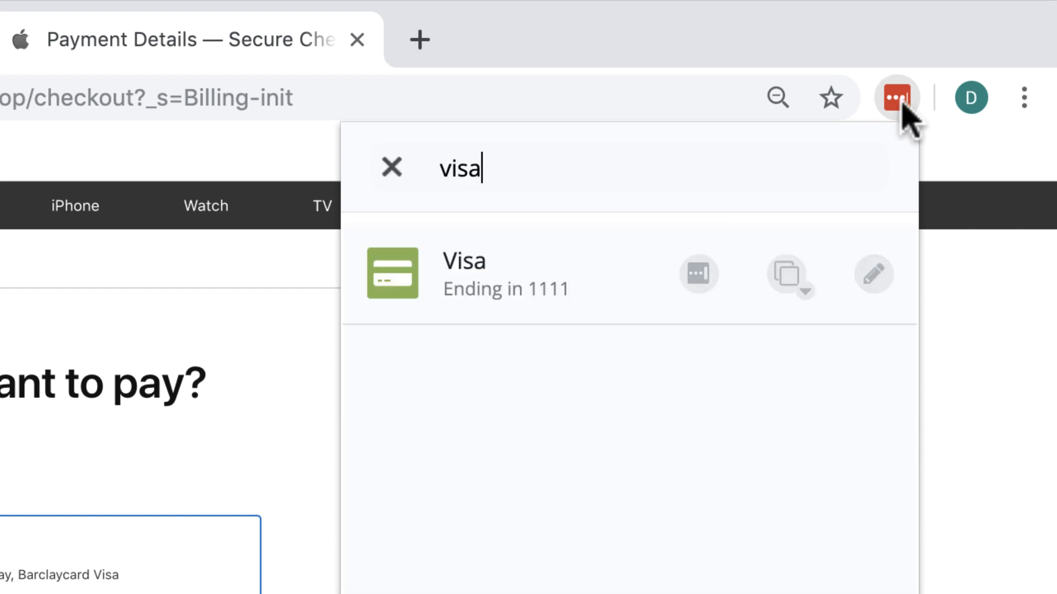
click(740, 245)
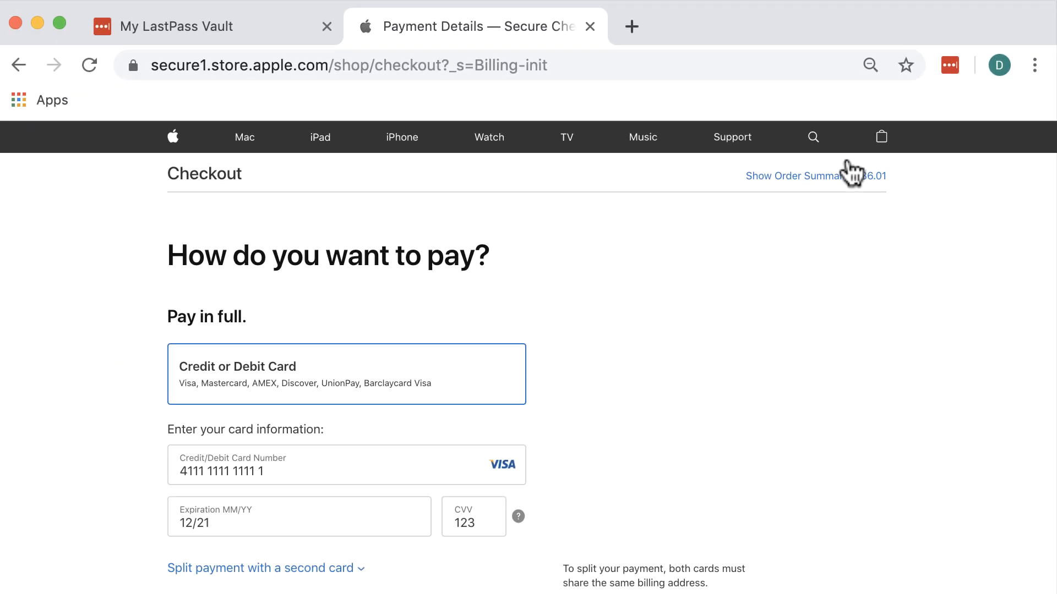
Fill the checkout billing address from the saved Home address
scroll(847, 161, down, 8)
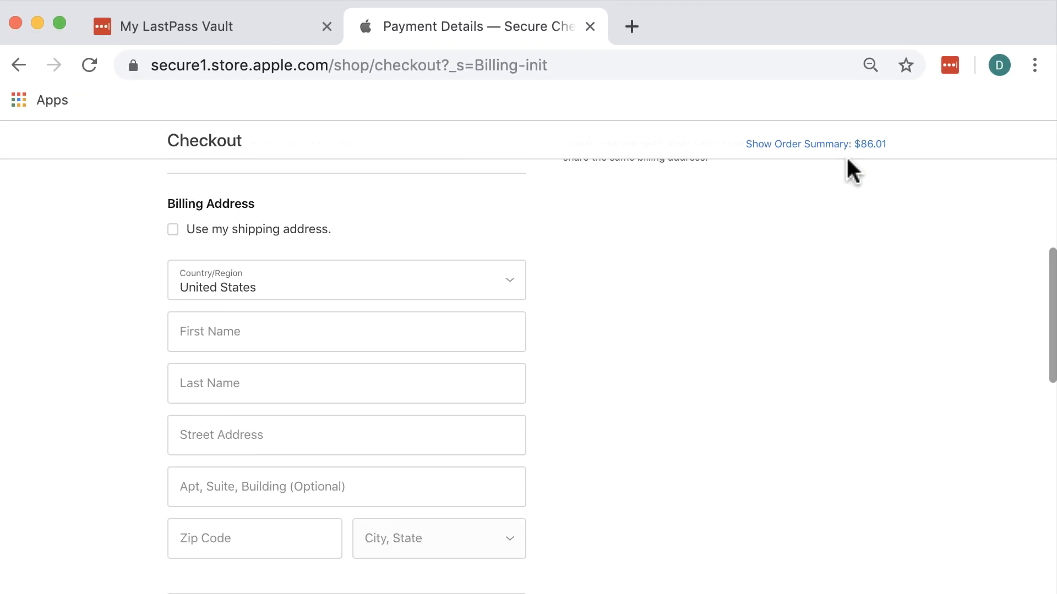
click(948, 67)
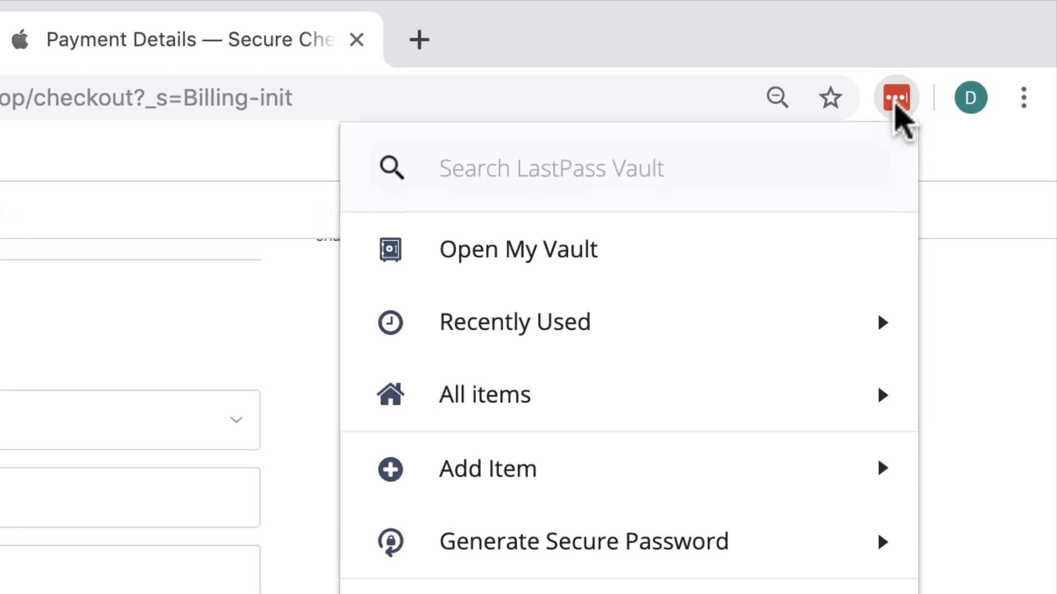
text(home)
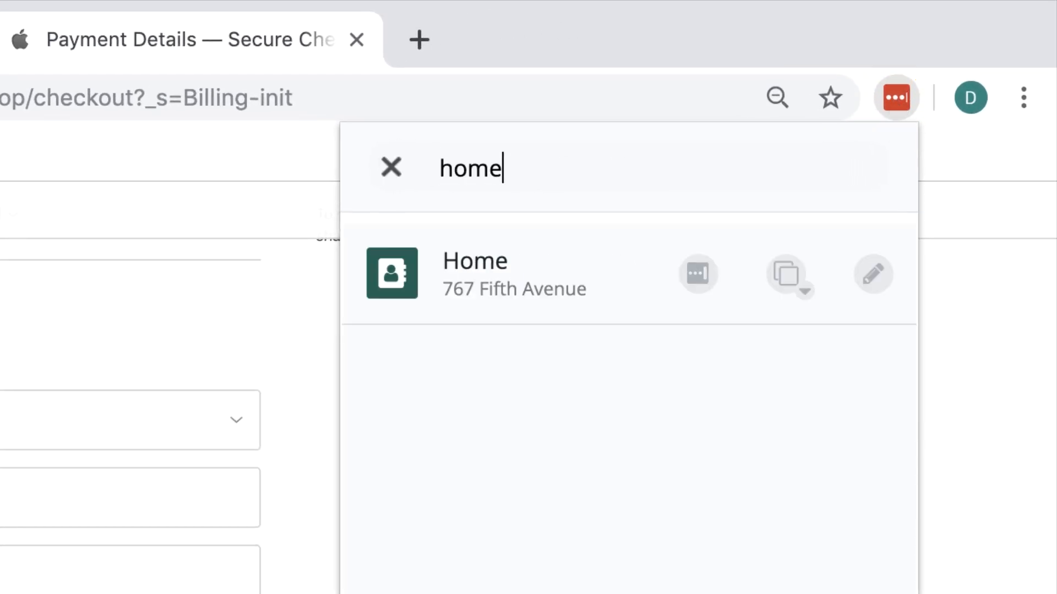
click(699, 275)
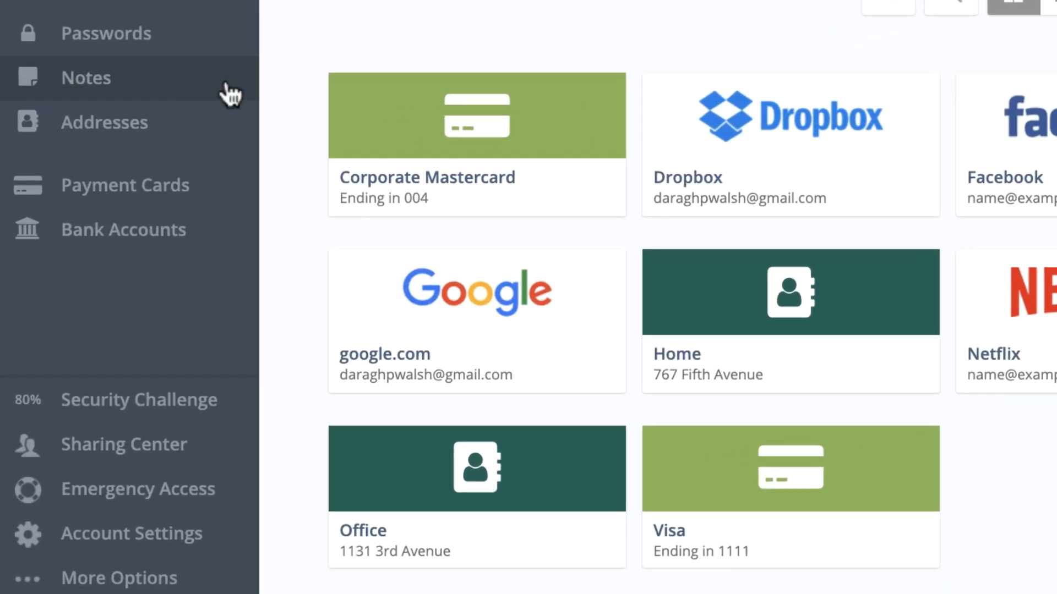
Create a secure note titled Garage Code containing the code, and save it
click(150, 254)
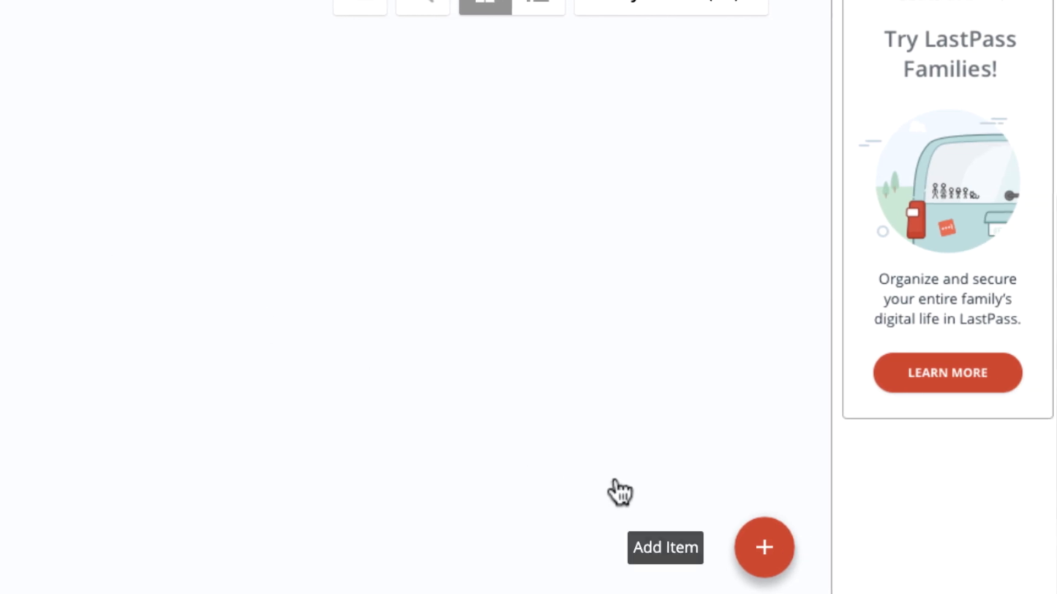
click(768, 553)
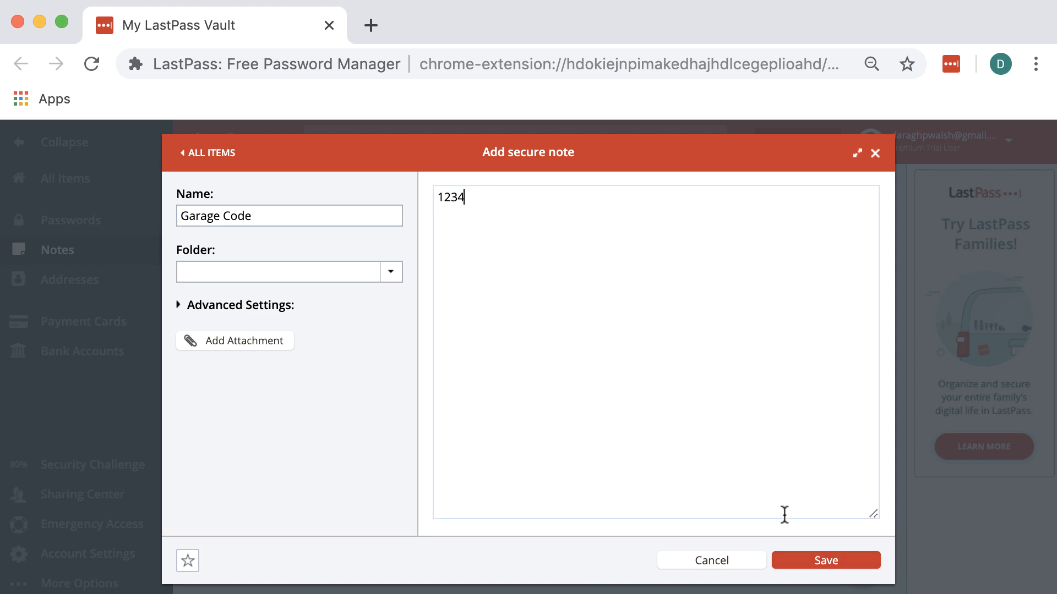
click(823, 564)
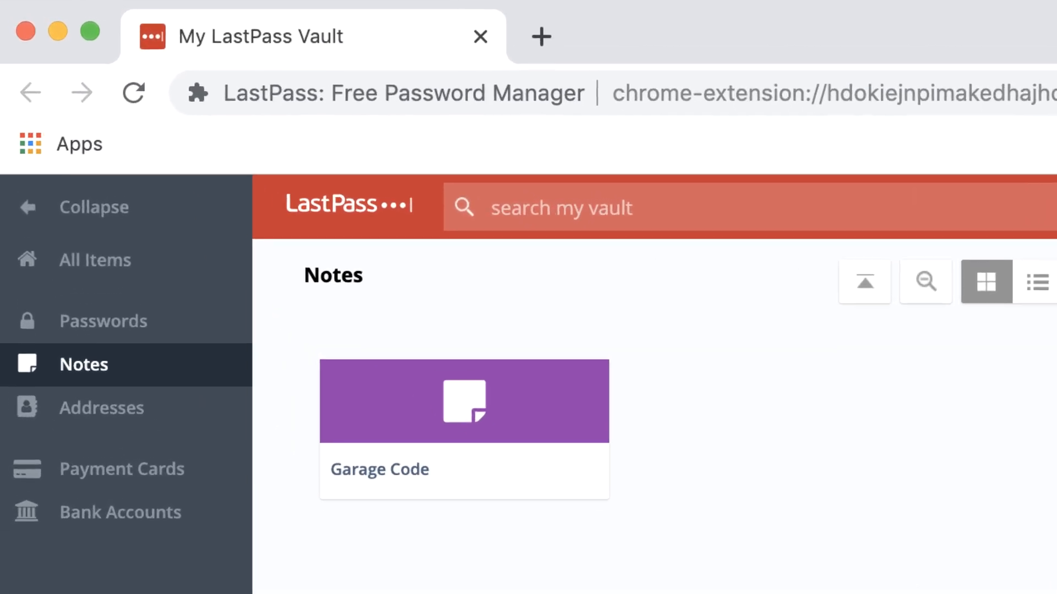
Add a Passport item with name, number, and December issue and 12 December 2021 expiry dates
click(188, 278)
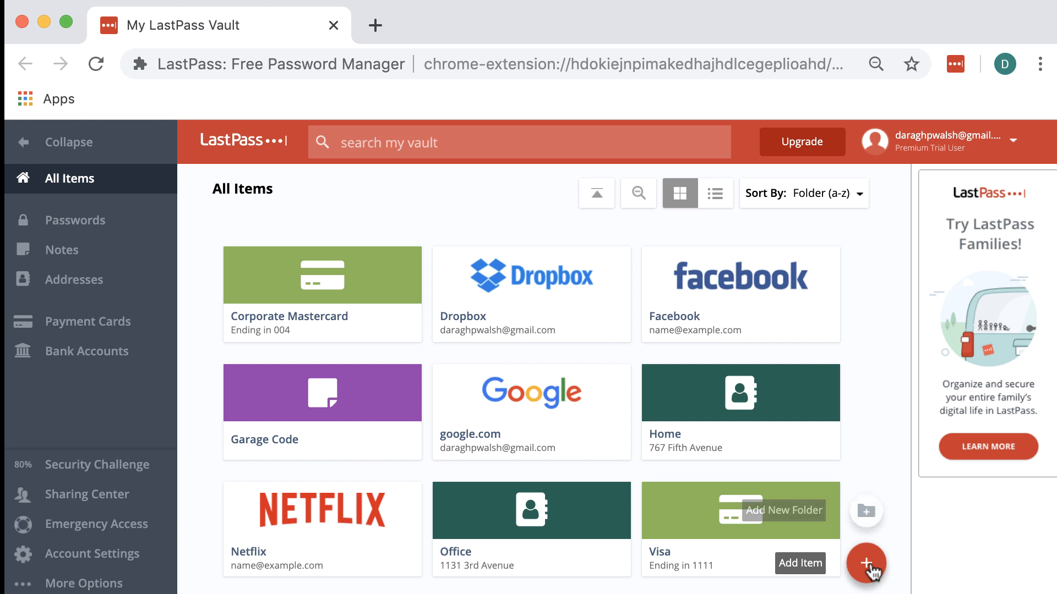
click(868, 564)
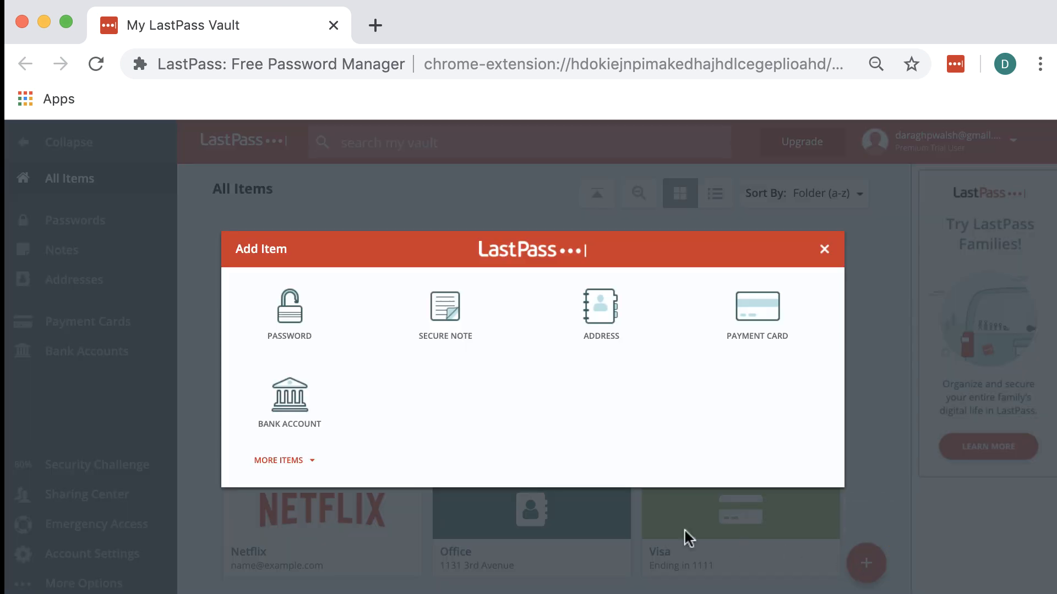
click(290, 464)
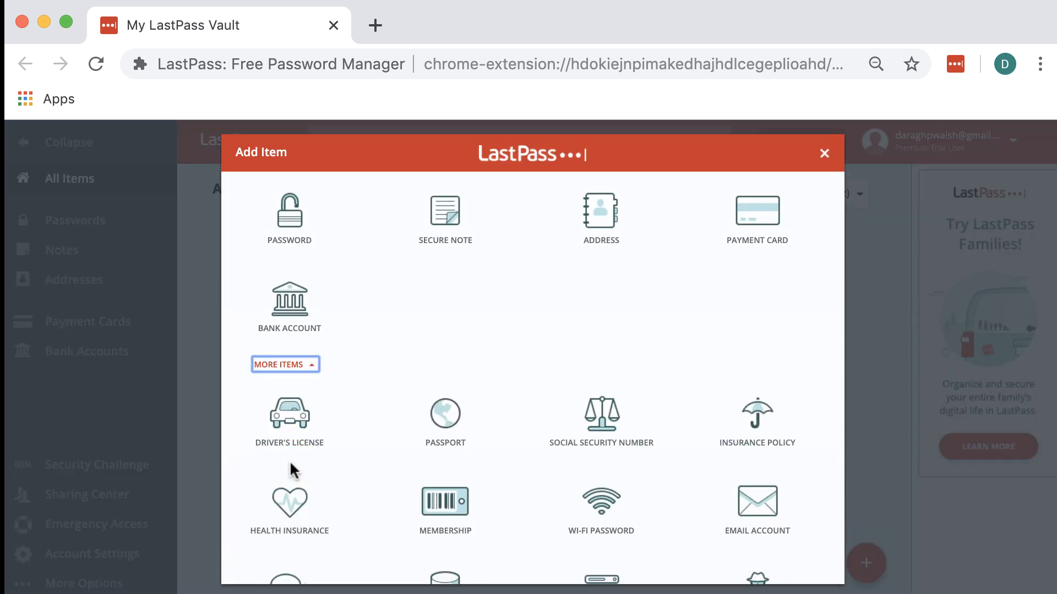
click(452, 427)
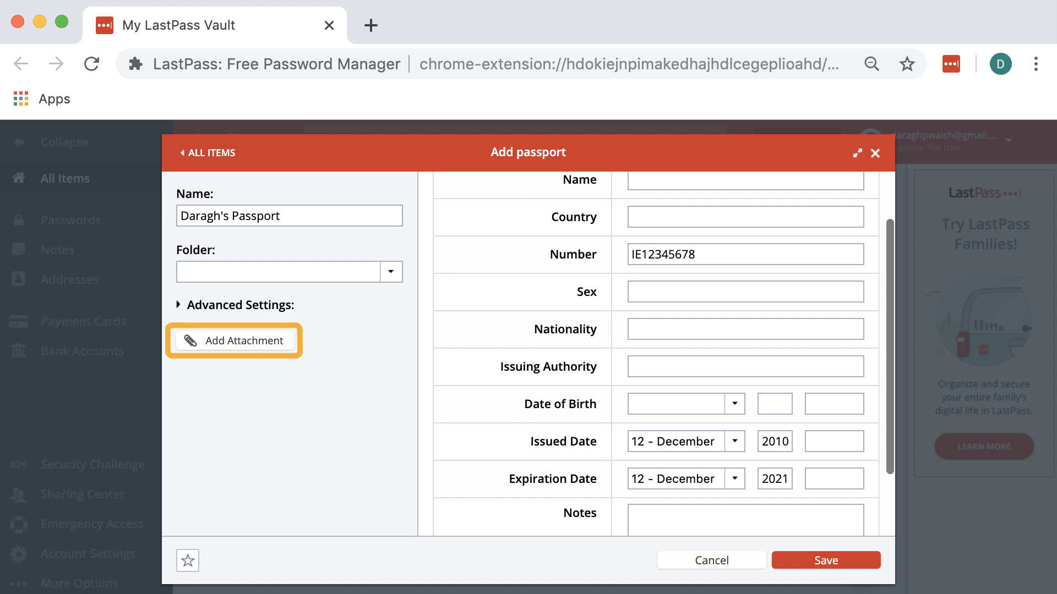
click(859, 562)
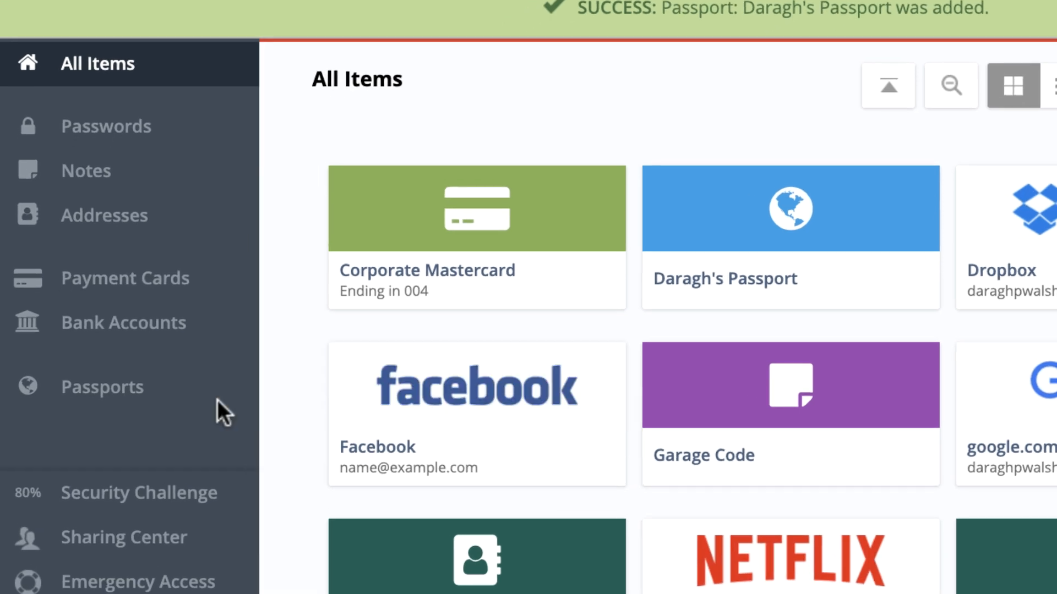
View the single passport entry under Passports, then browse the addable item types from All Items
click(220, 410)
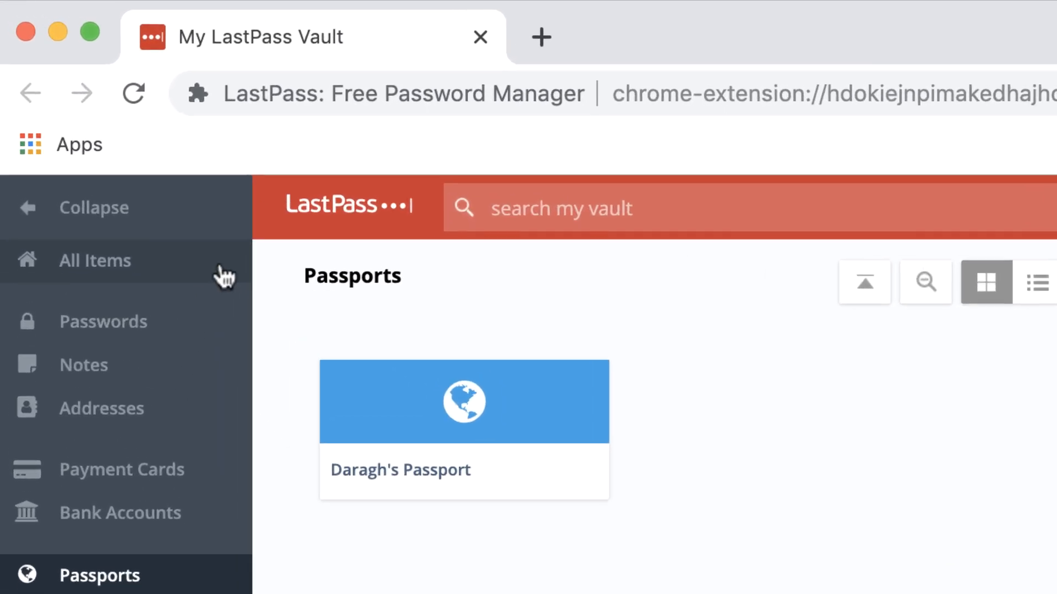
click(151, 180)
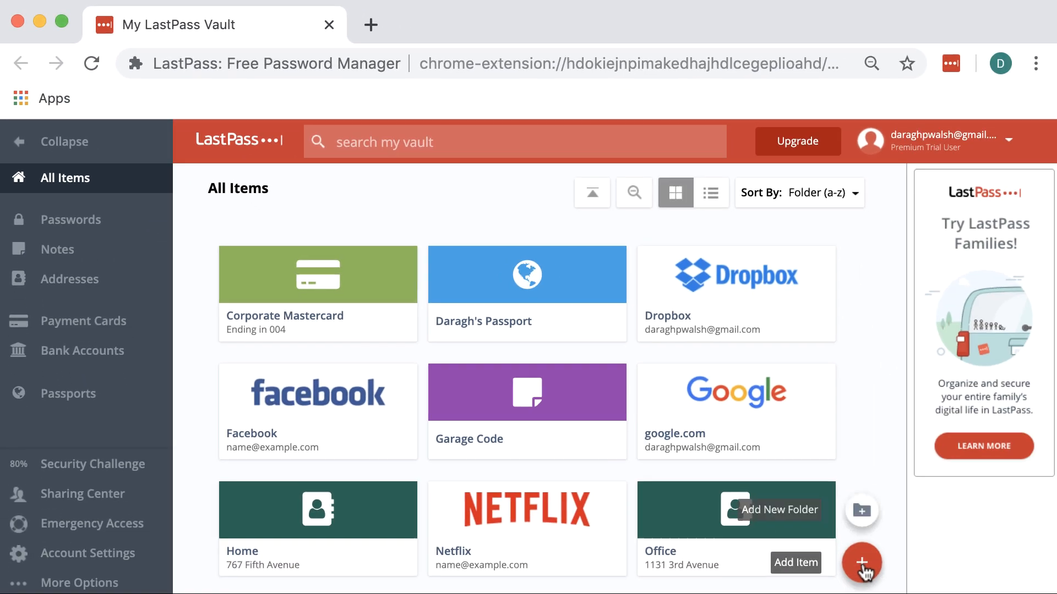
click(862, 562)
scroll(825, 531, down, 3)
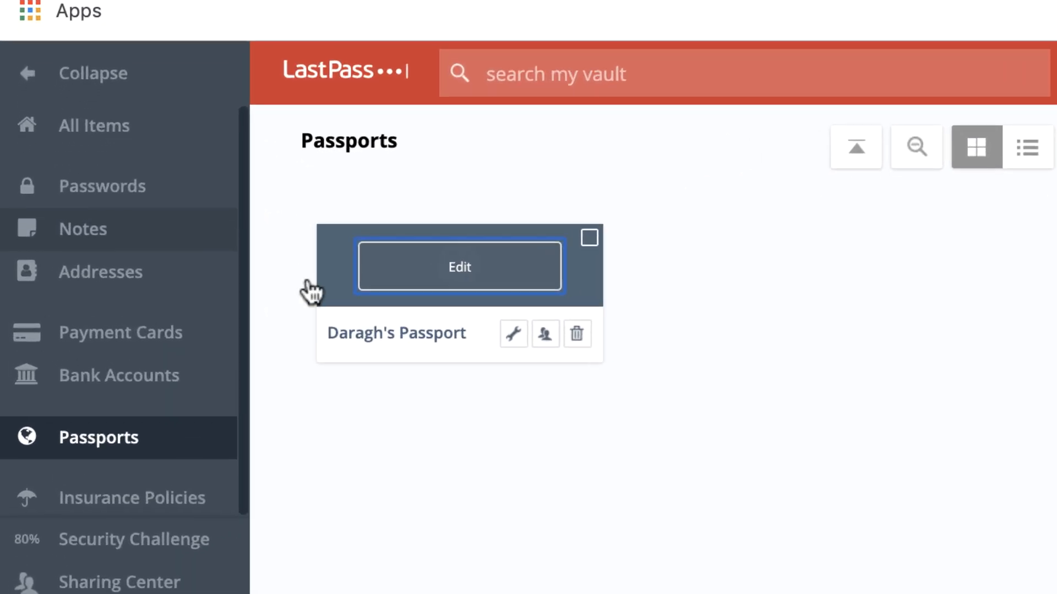
From the Secure Notes view, add and save a secure note named 'Tax Returns'
click(138, 248)
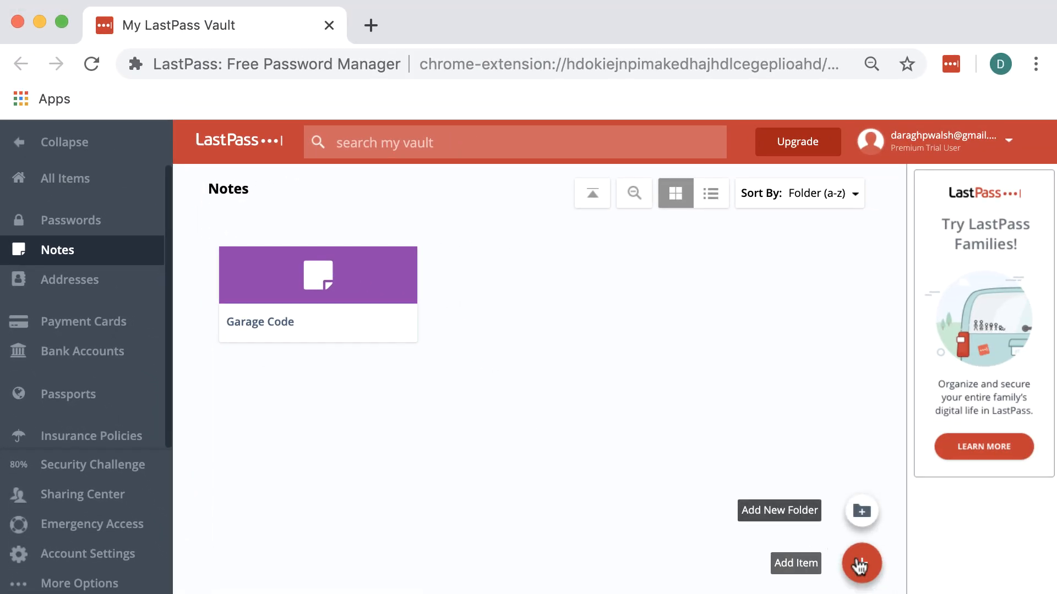
click(860, 564)
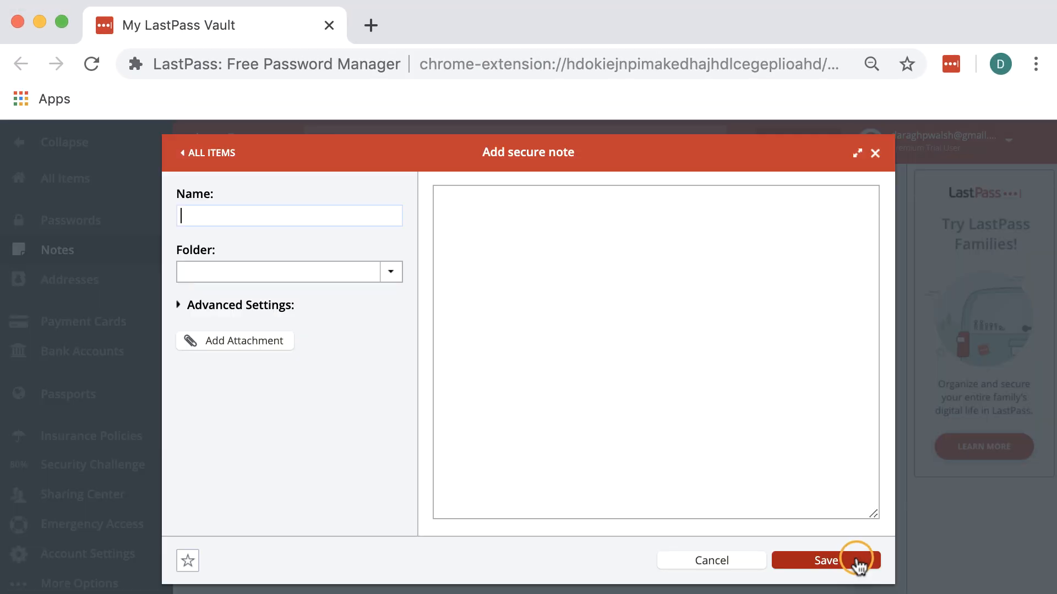
text(Tax Returns)
key(Return)
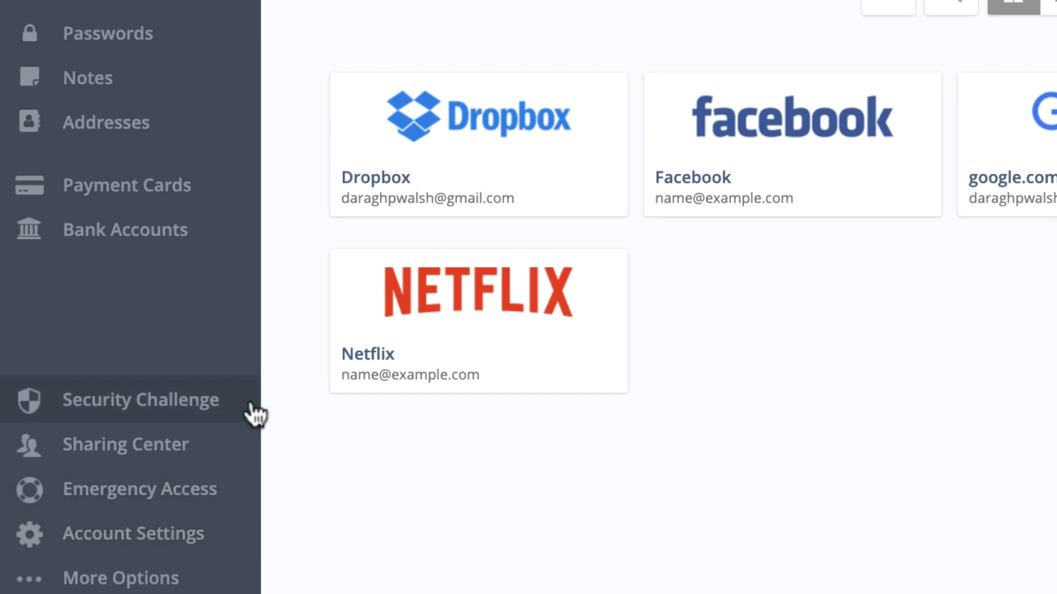
Open the Security Challenge and reveal the 20% score after confirming the master password
click(251, 408)
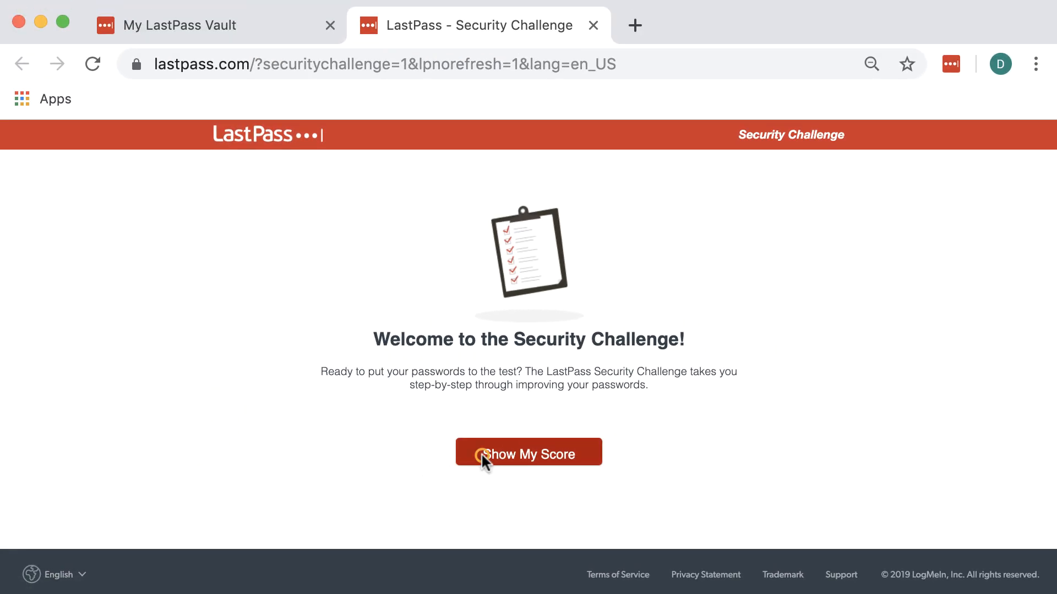
click(481, 454)
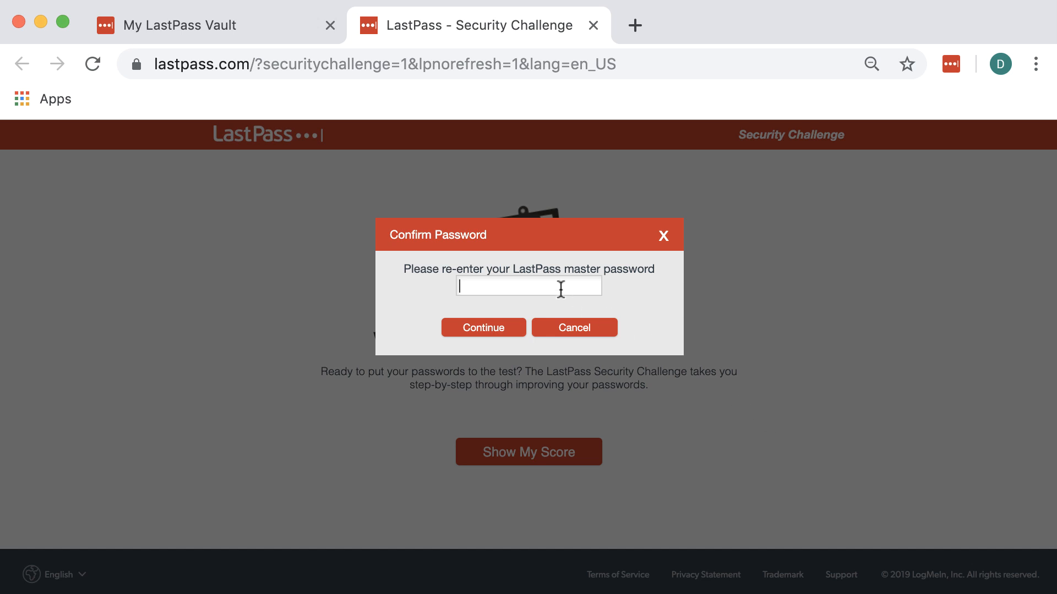
click(559, 290)
key(super+v)
click(512, 332)
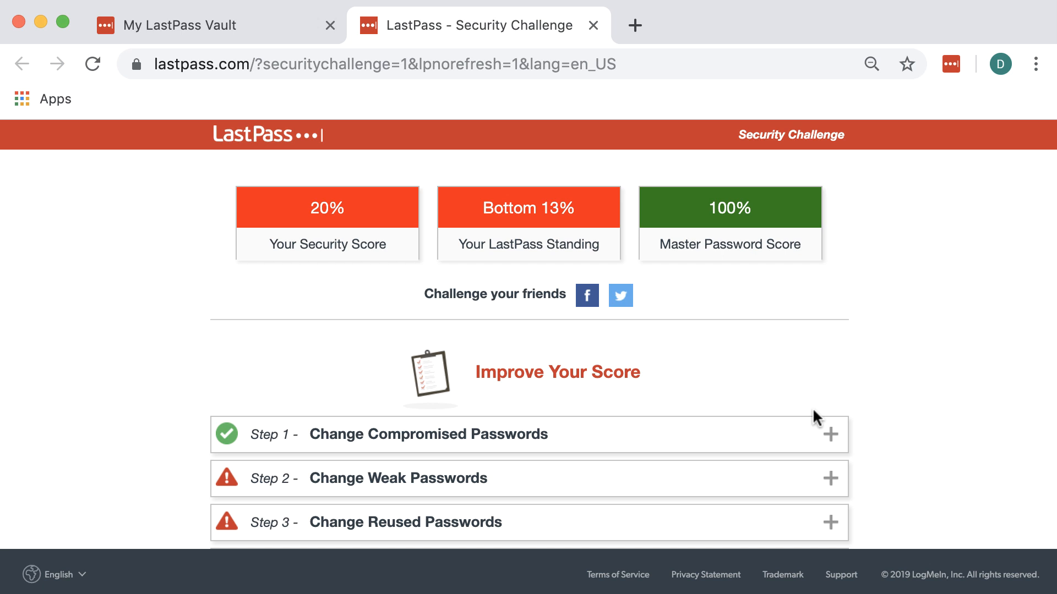
Select facebook.com under Change Weak Passwords and request an automatic password update
click(828, 478)
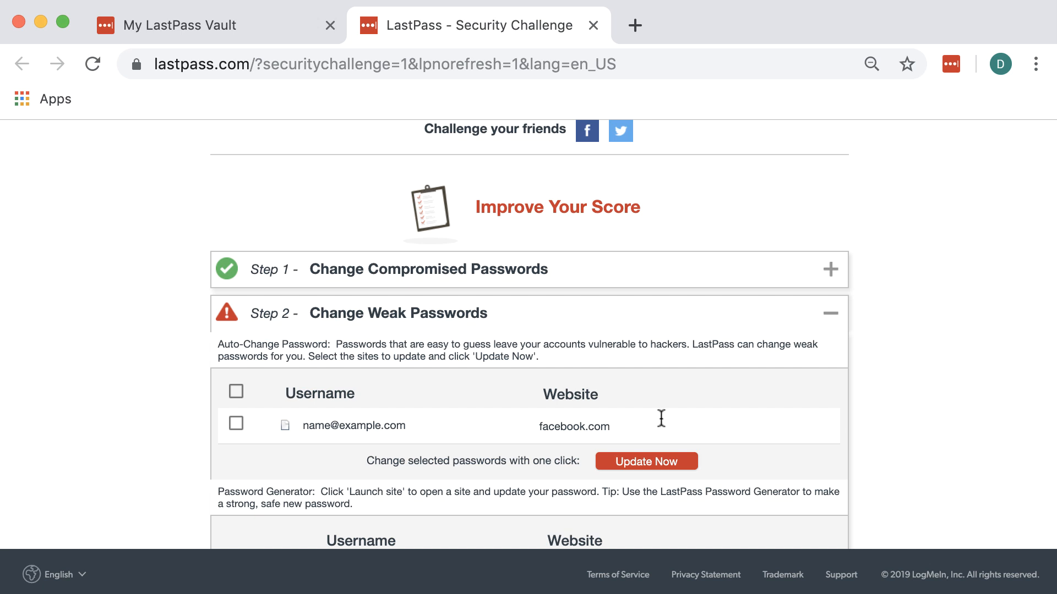
click(236, 426)
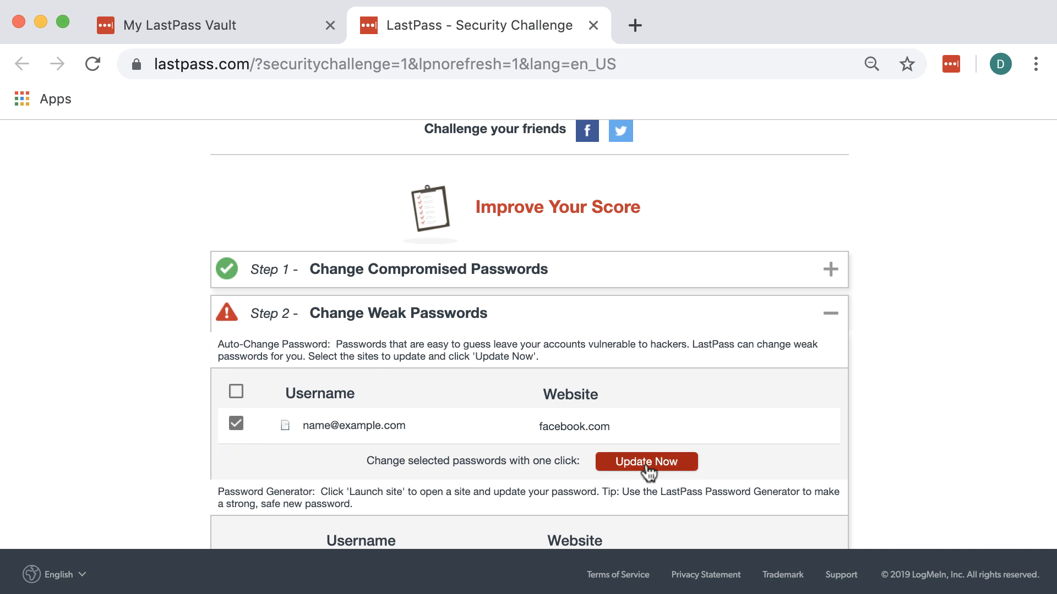
click(646, 462)
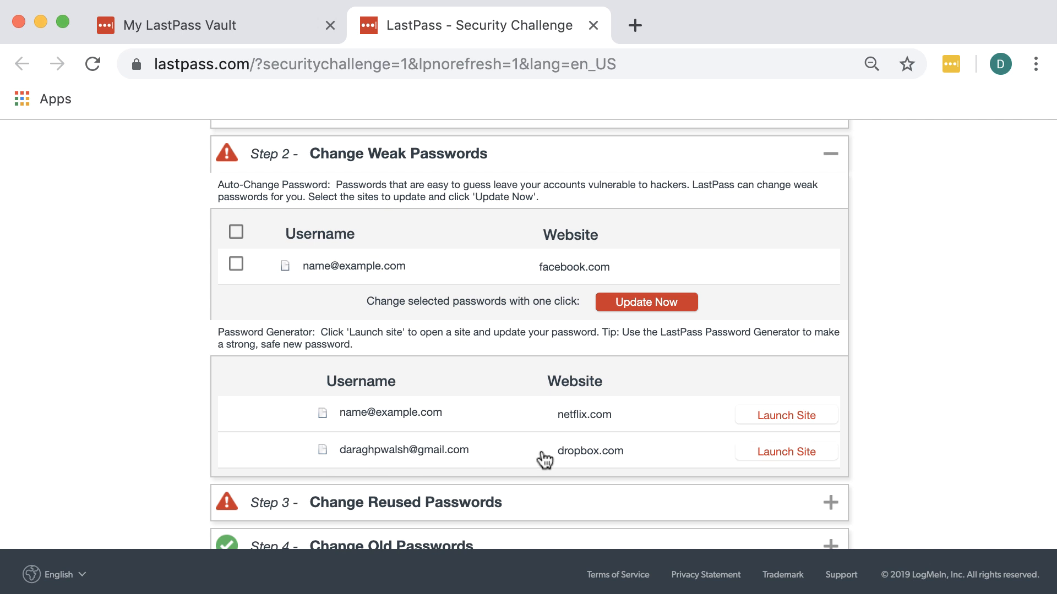
Launch dropbox.com from the vault and sign in with the saved login
click(776, 454)
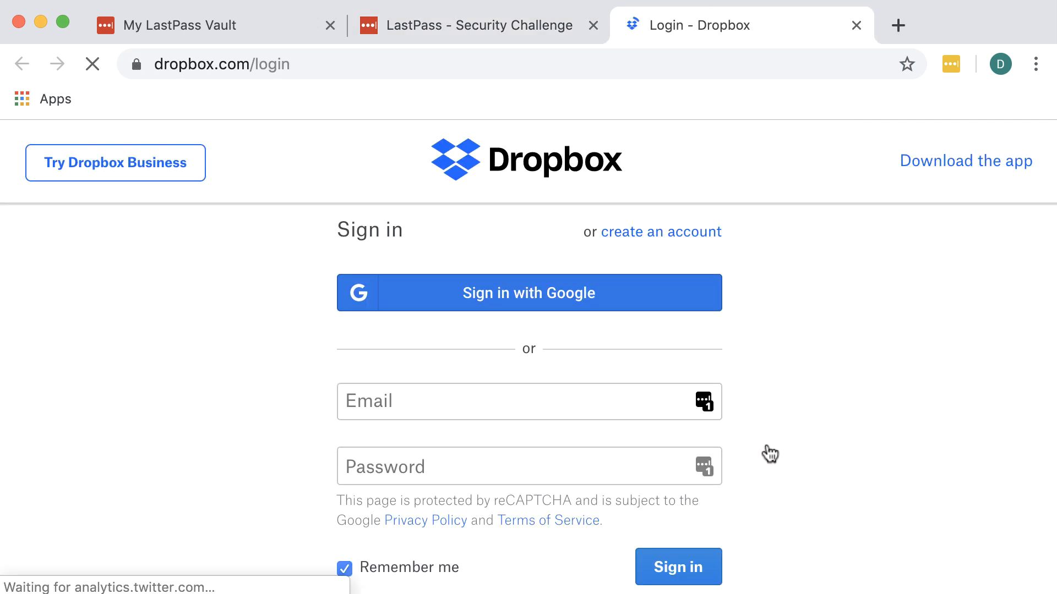
click(703, 403)
click(774, 434)
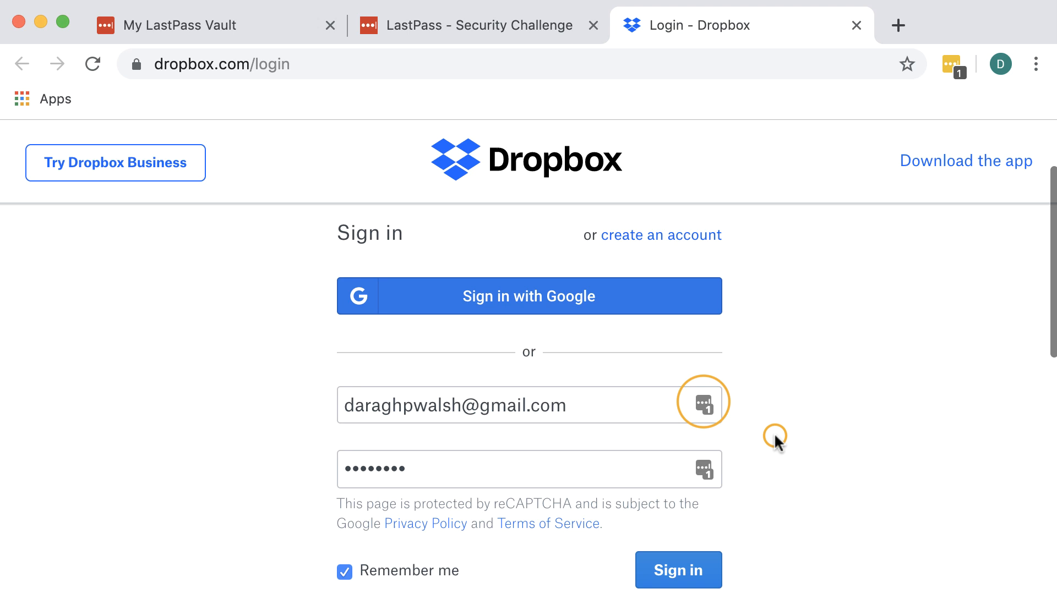
click(678, 569)
Go to Dropbox Settings > Security and start changing the password
click(1018, 149)
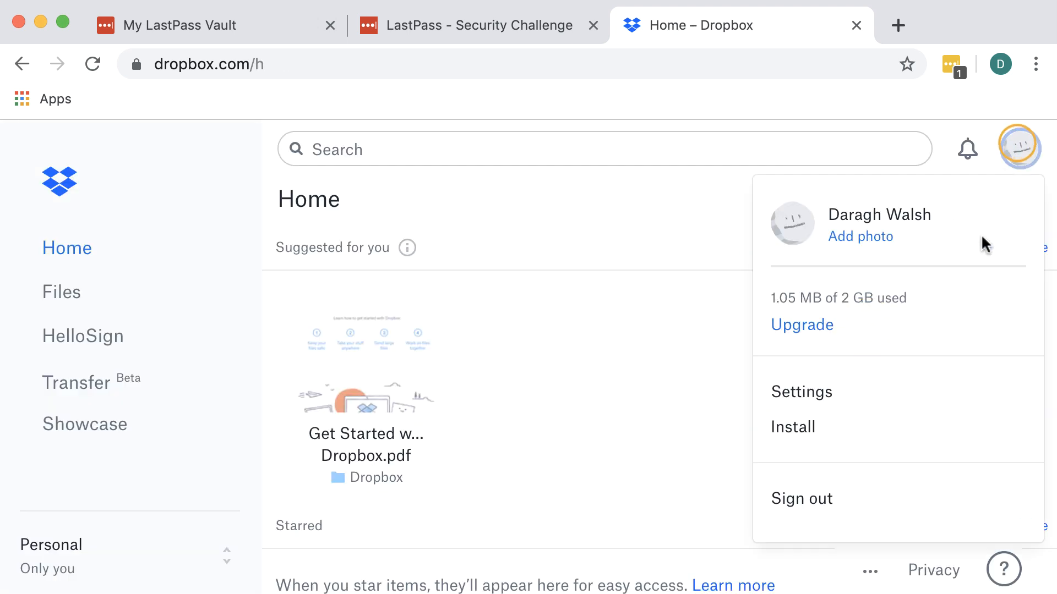
click(921, 392)
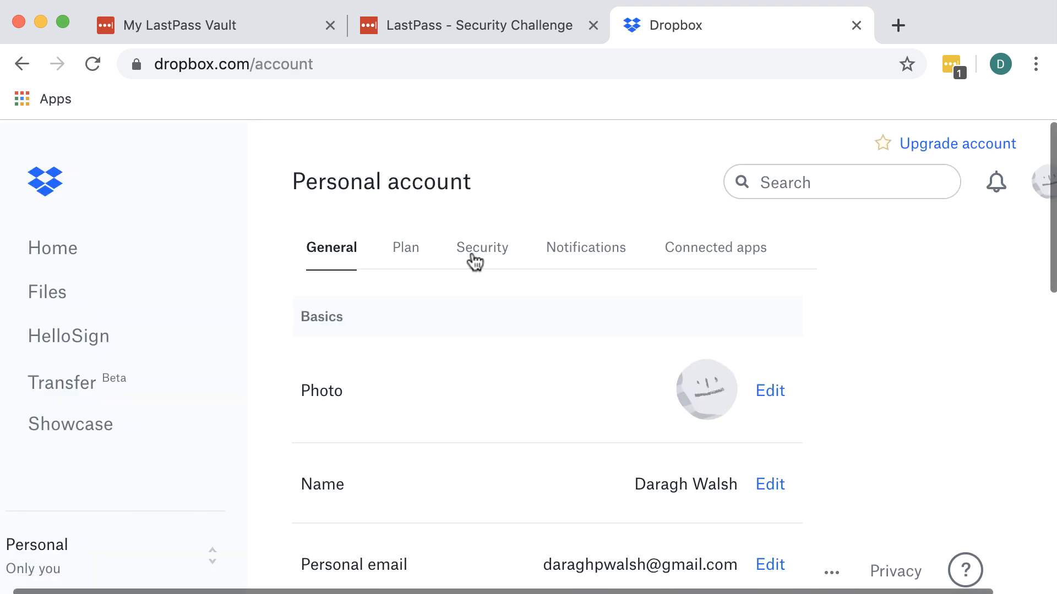
click(473, 250)
click(749, 482)
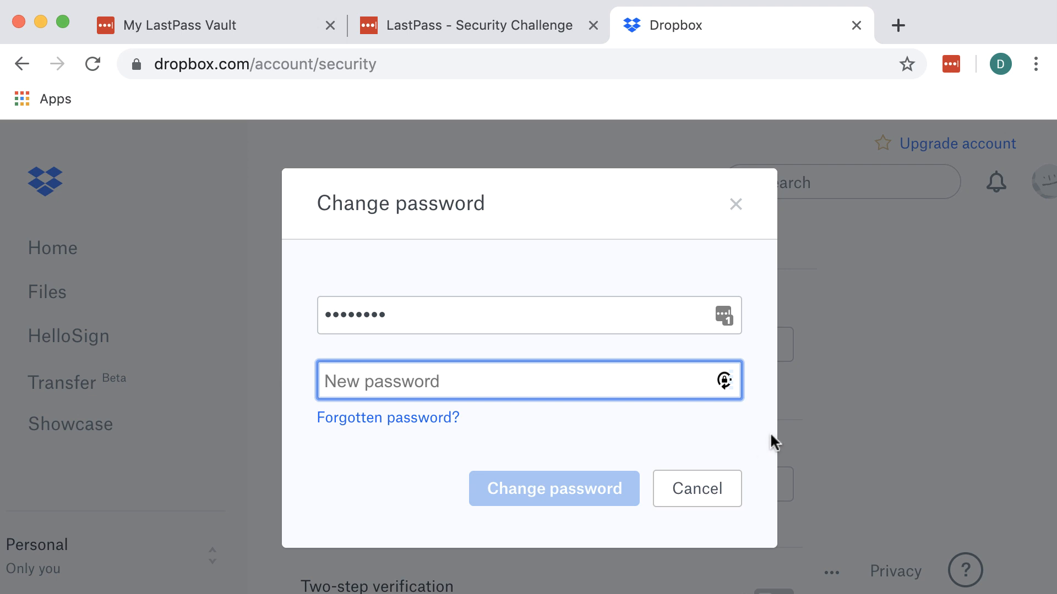
Set a LastPass-generated 12-character password as Dropbox's new password and update the saved login
click(952, 64)
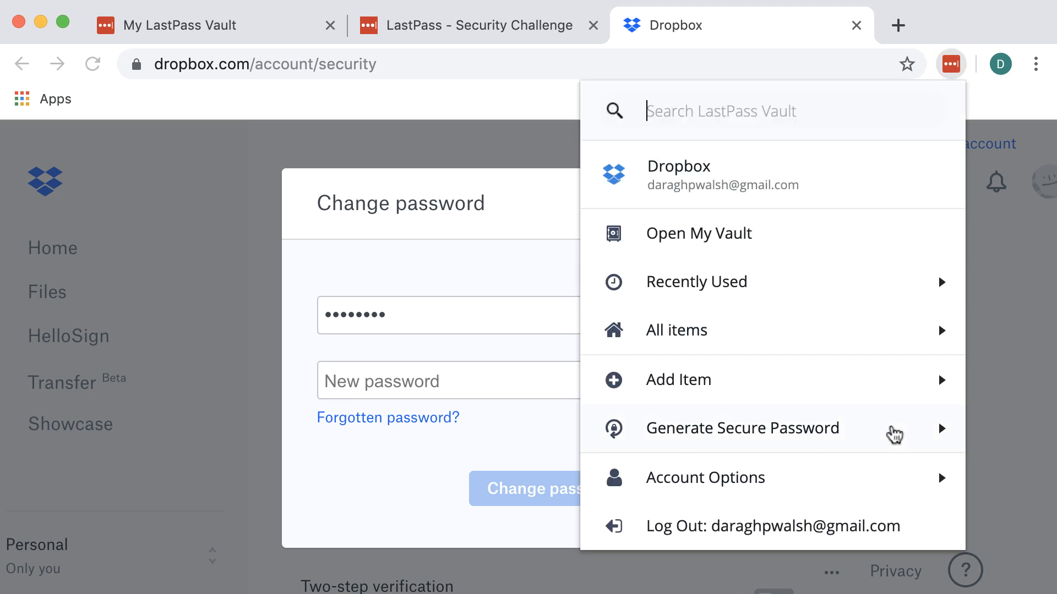
click(894, 435)
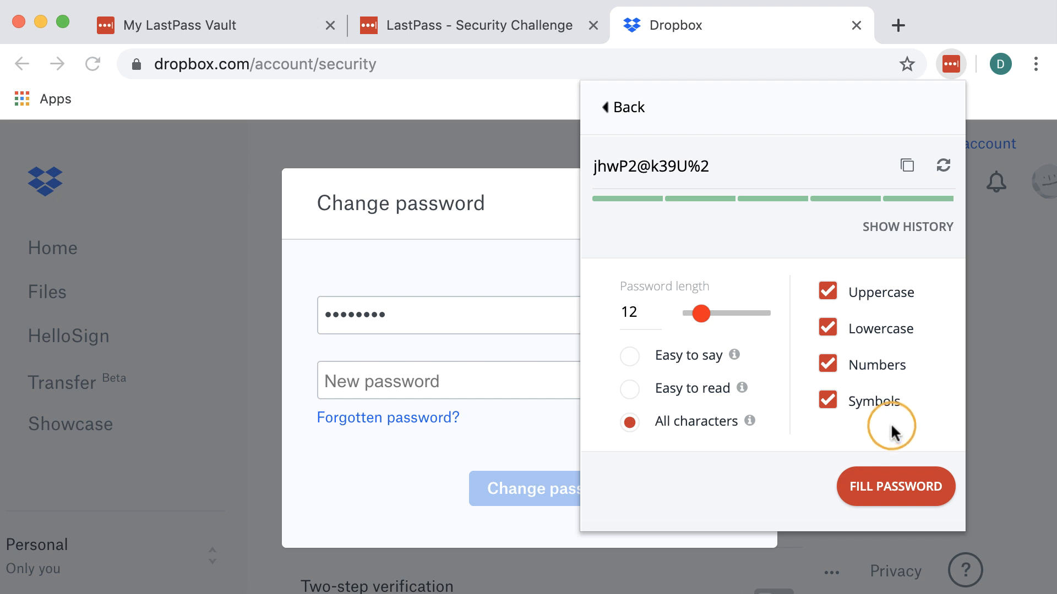
click(908, 165)
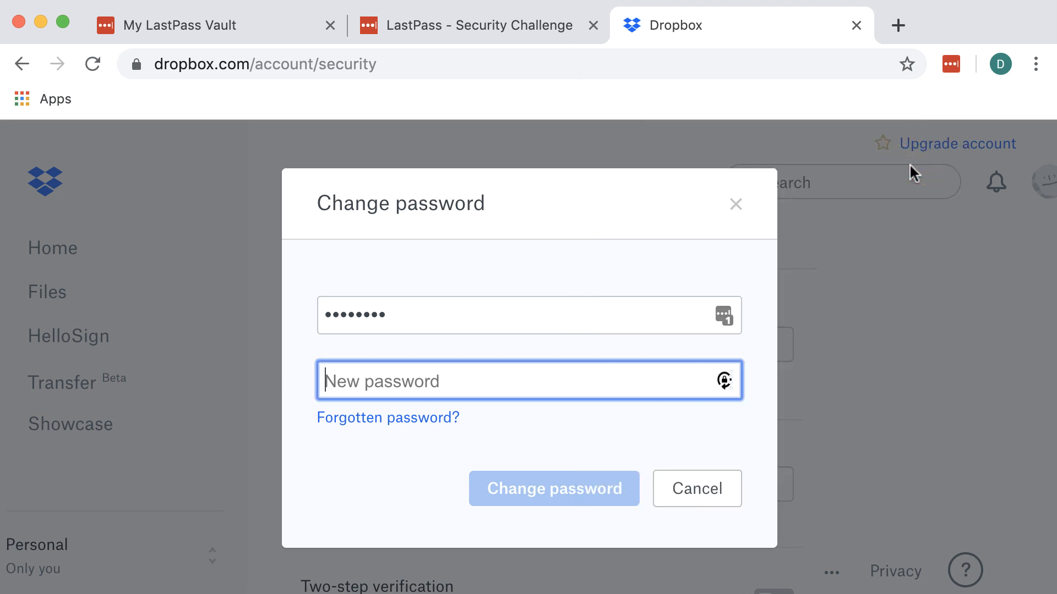
key(super+v)
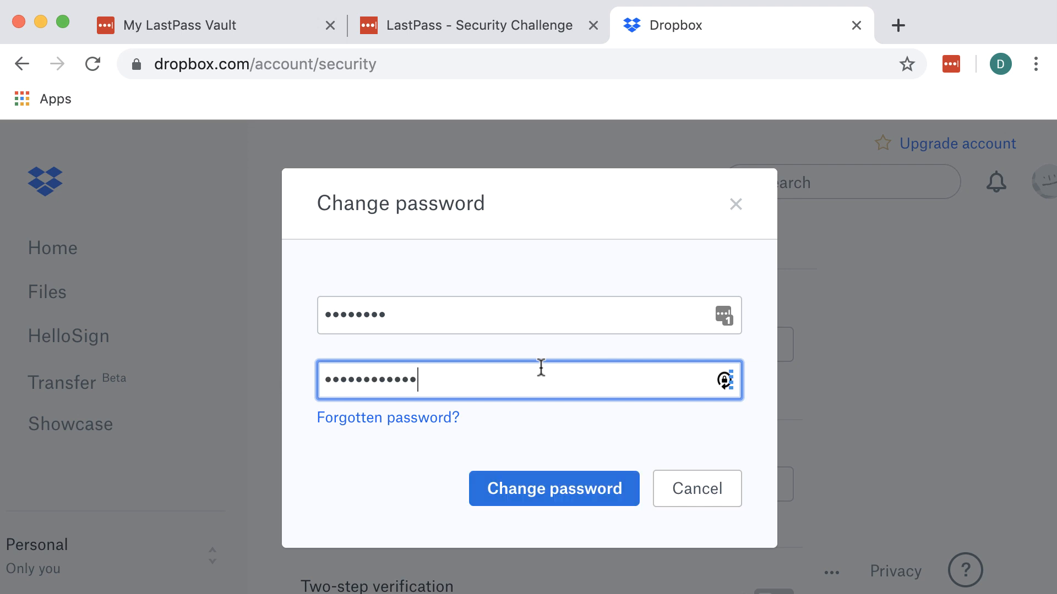
click(572, 488)
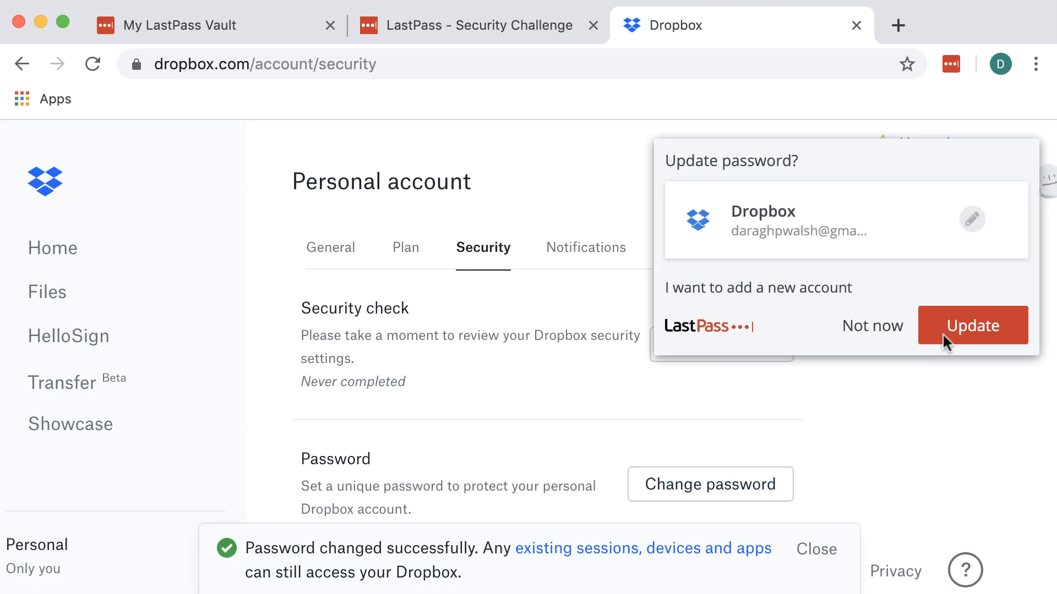
click(957, 338)
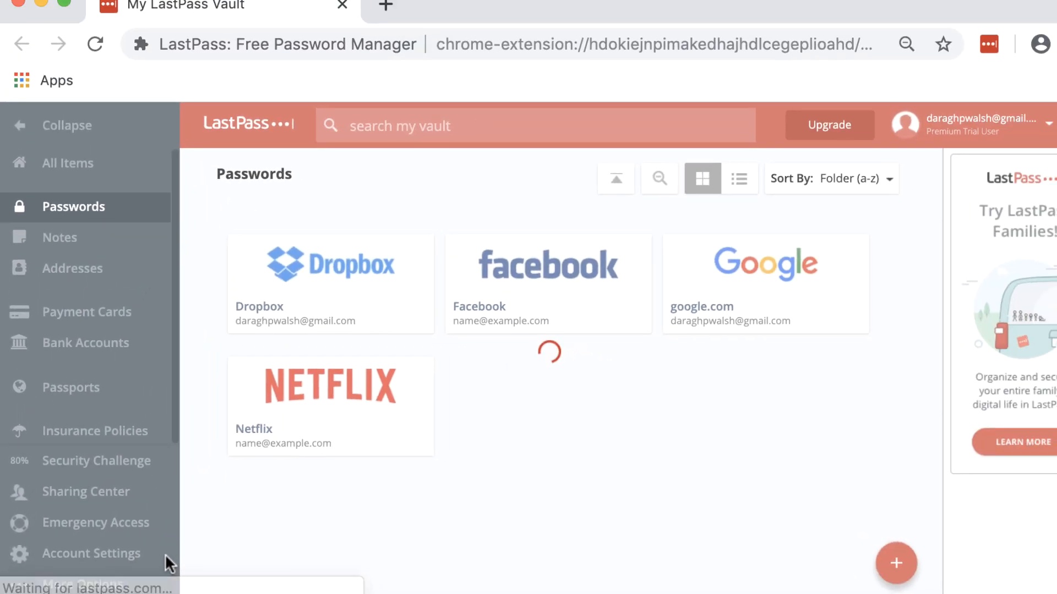
Set LastPass Authenticator to Enabled: Yes under Account Settings > Multifactor Options
click(239, 564)
click(218, 211)
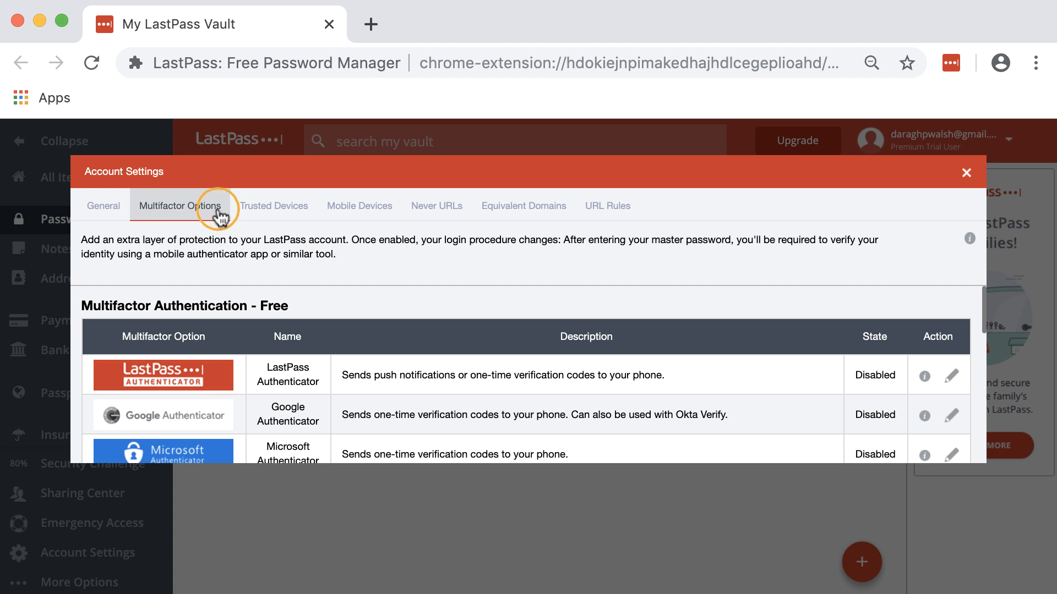
click(951, 376)
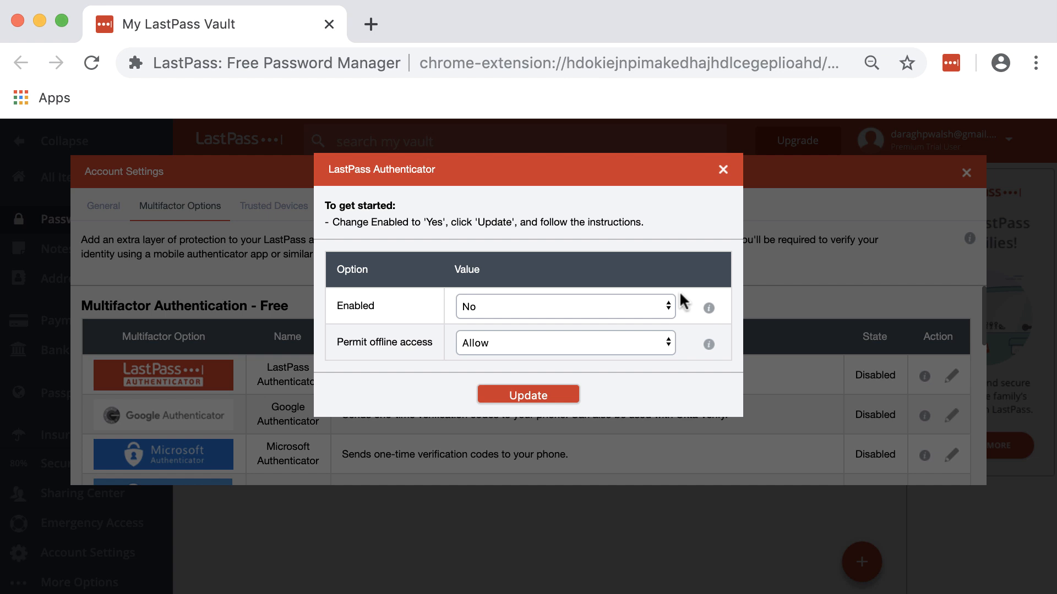
click(650, 302)
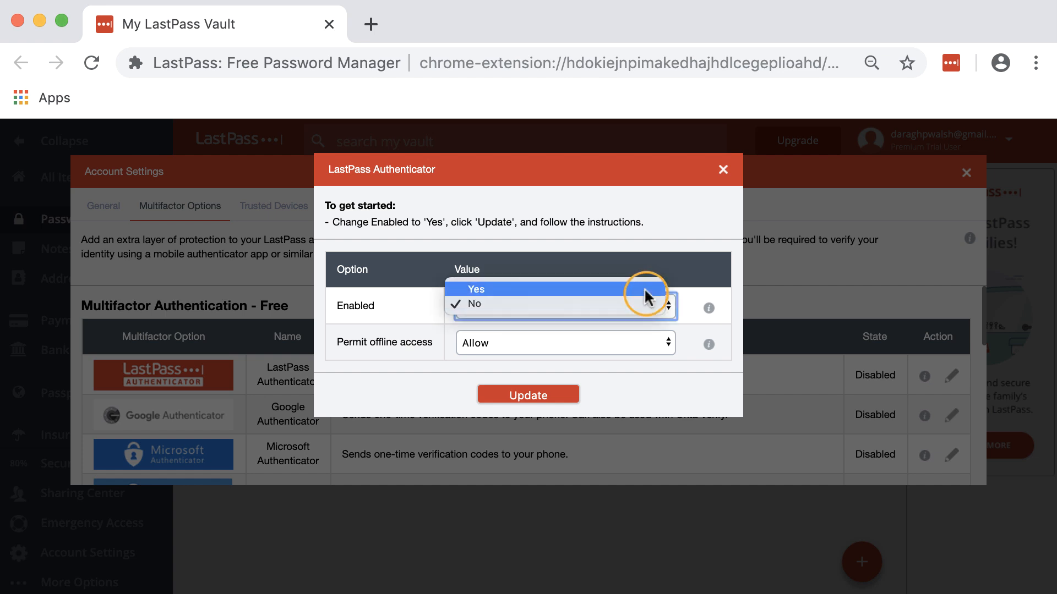
click(645, 290)
click(571, 397)
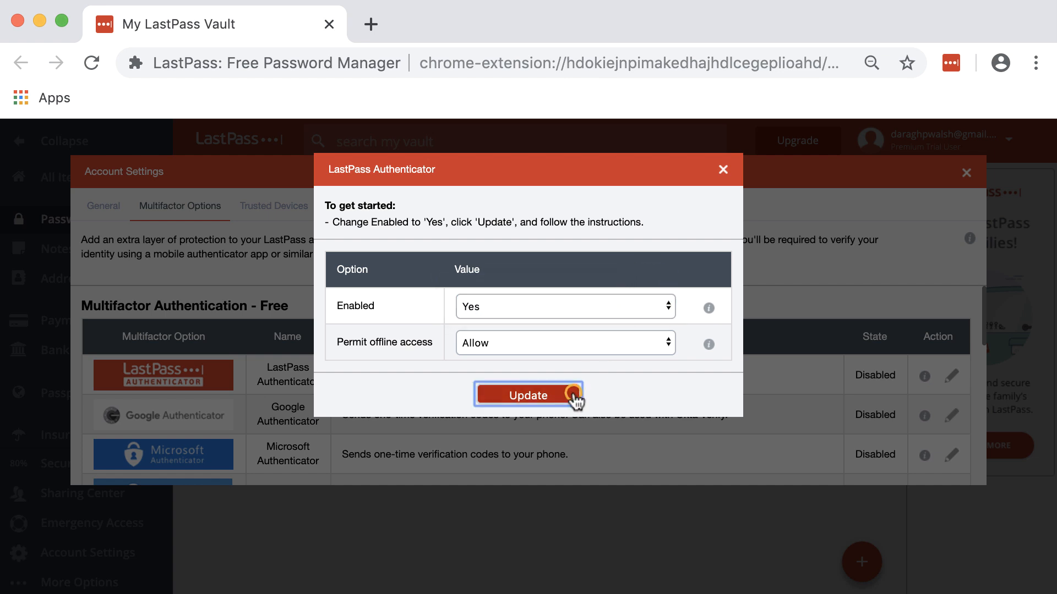
Confirm the change with the master password and begin enrolling a mobile device
text(•••••••••••••)
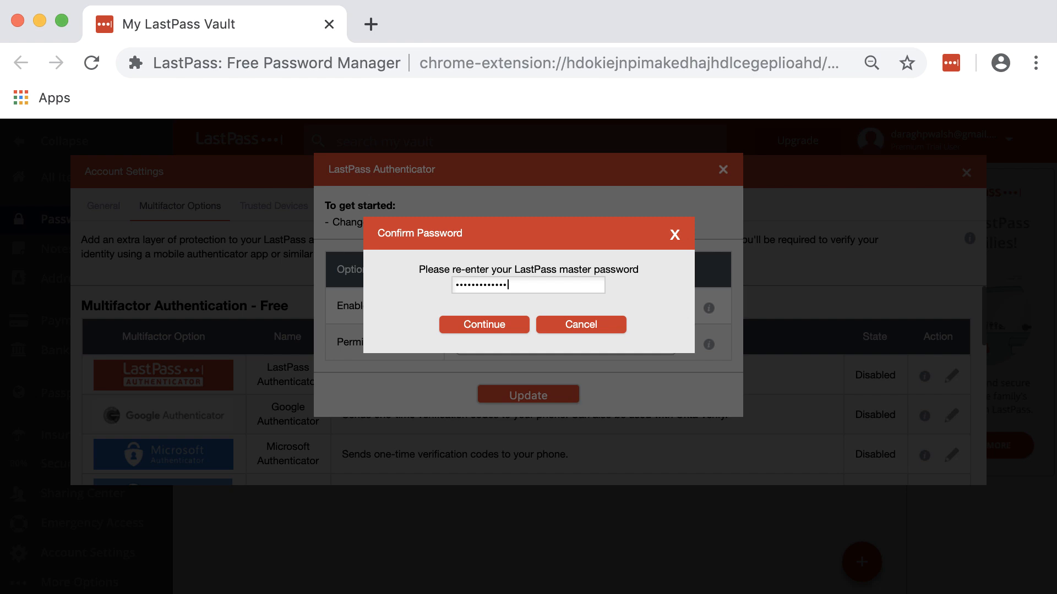
key(Return)
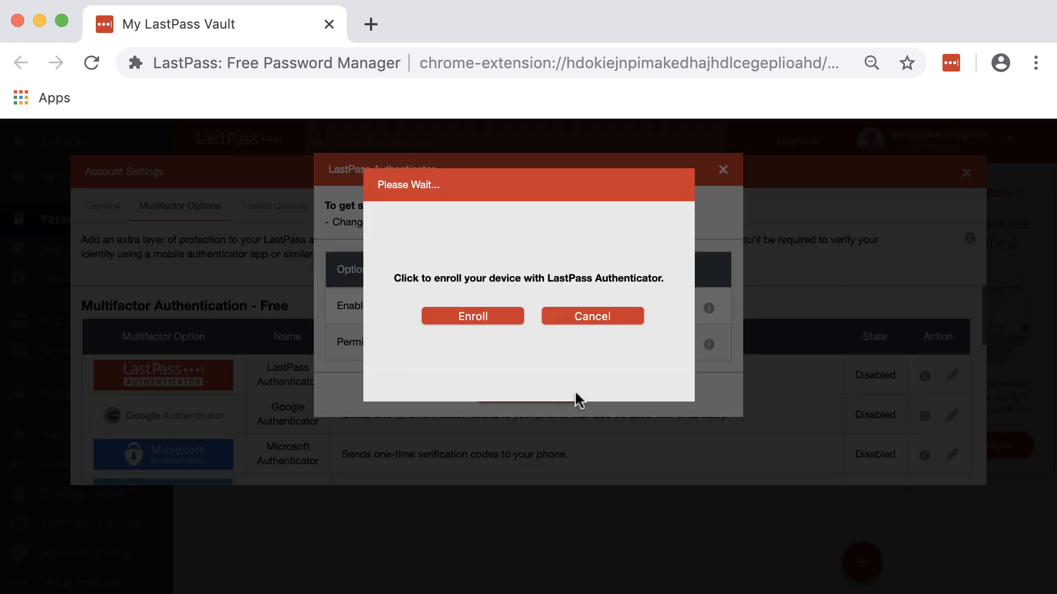
click(517, 318)
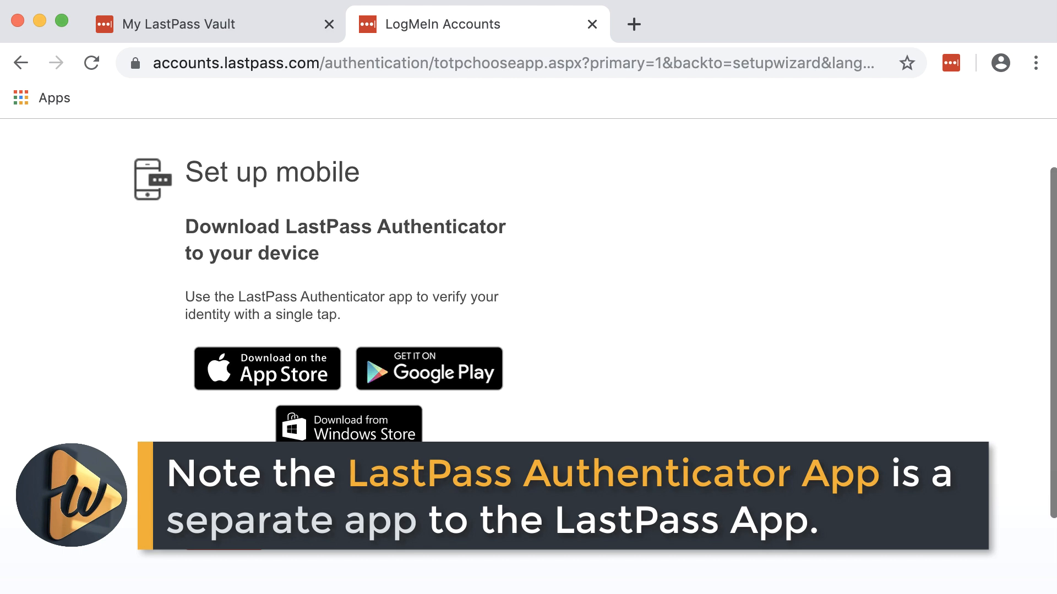
Pair the LastPass Authenticator app by scanning the QR code
scroll(649, 484, down, 1)
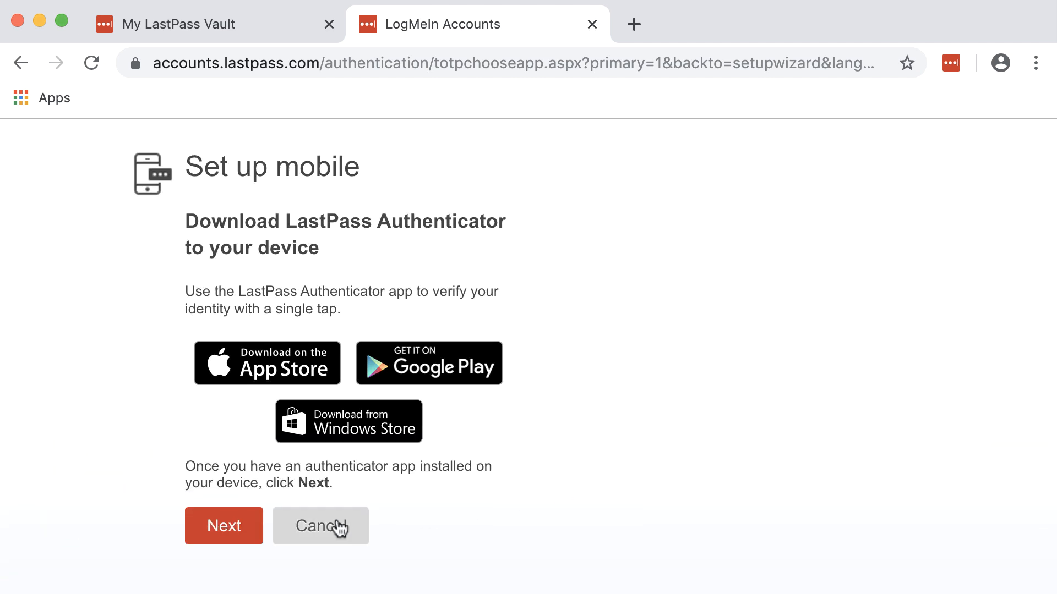
click(249, 542)
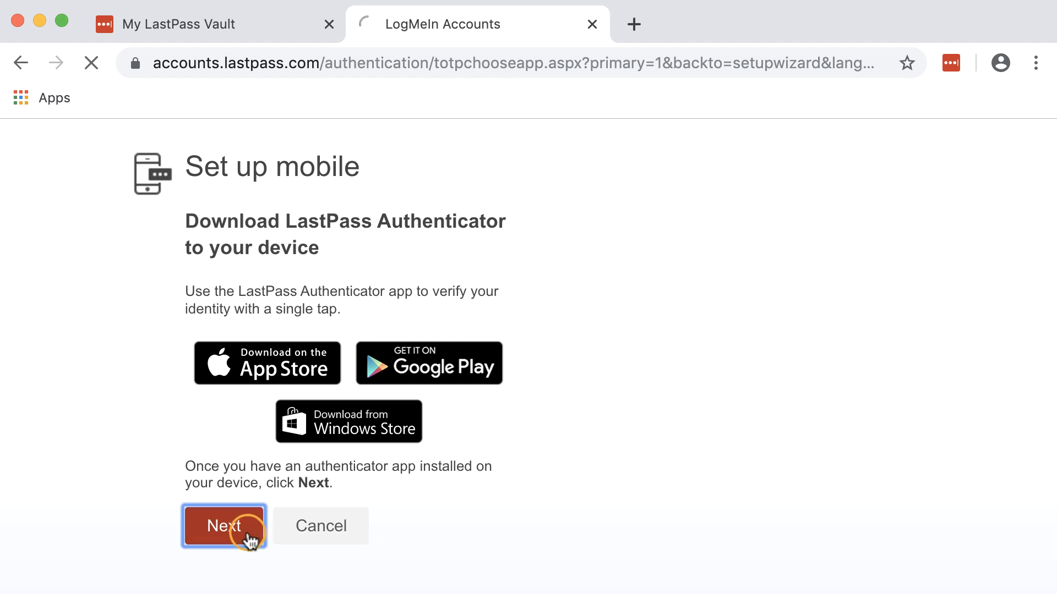
scroll(666, 501, down, 3)
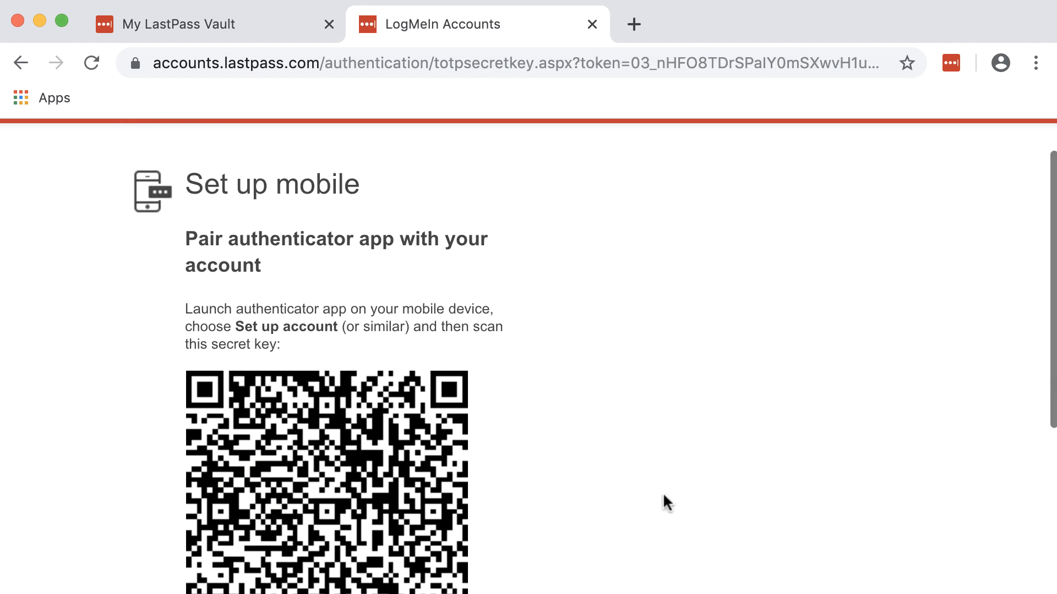
scroll(667, 502, down, 1)
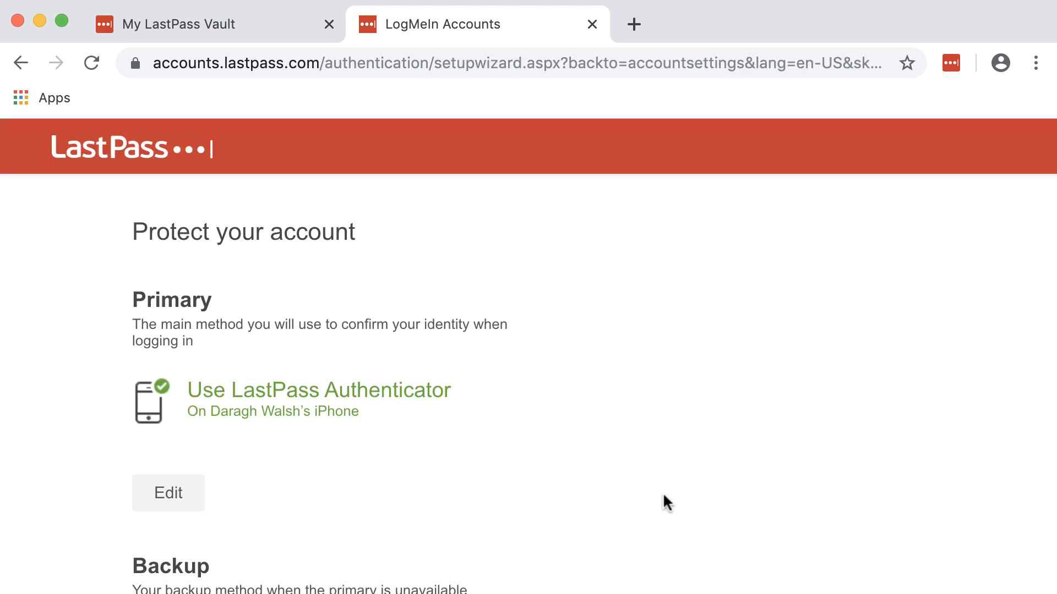
scroll(663, 492, down, 6)
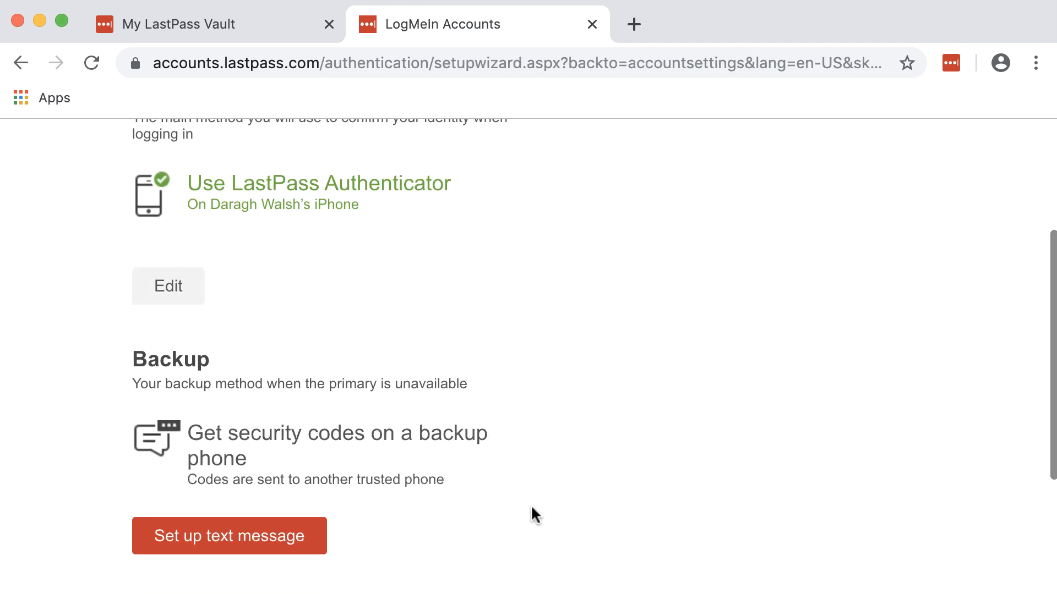
Verify a backup phone with the texted code and activate two-factor authentication
click(315, 537)
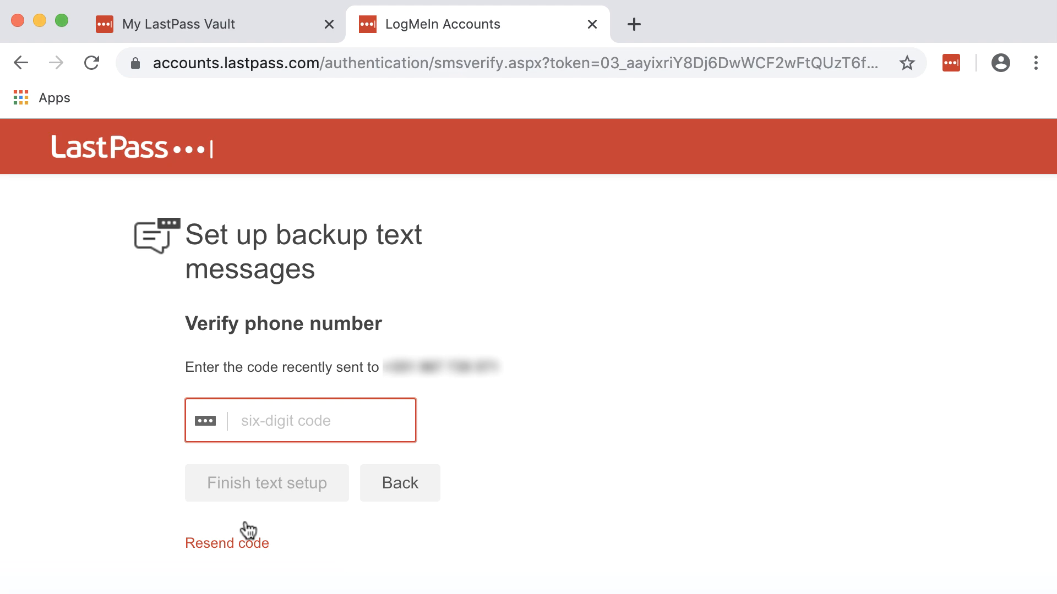
key(Return)
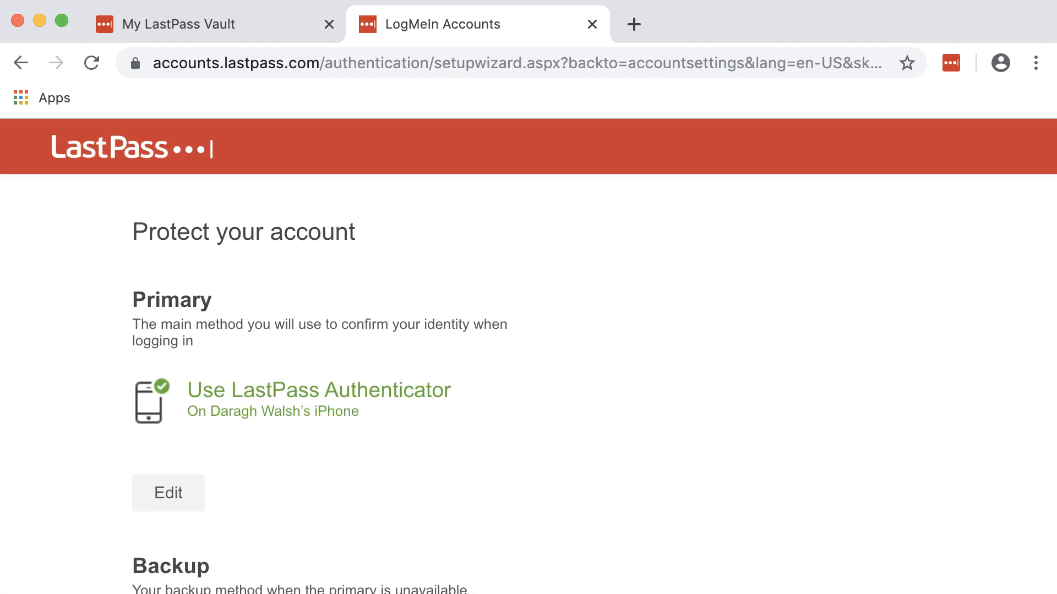
scroll(330, 527, down, 7)
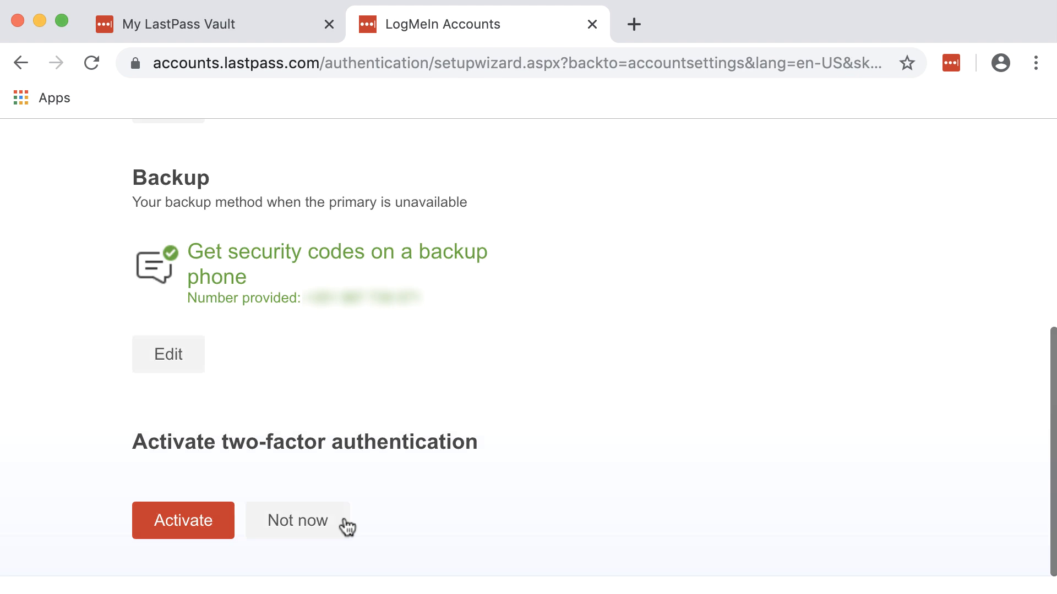
click(217, 528)
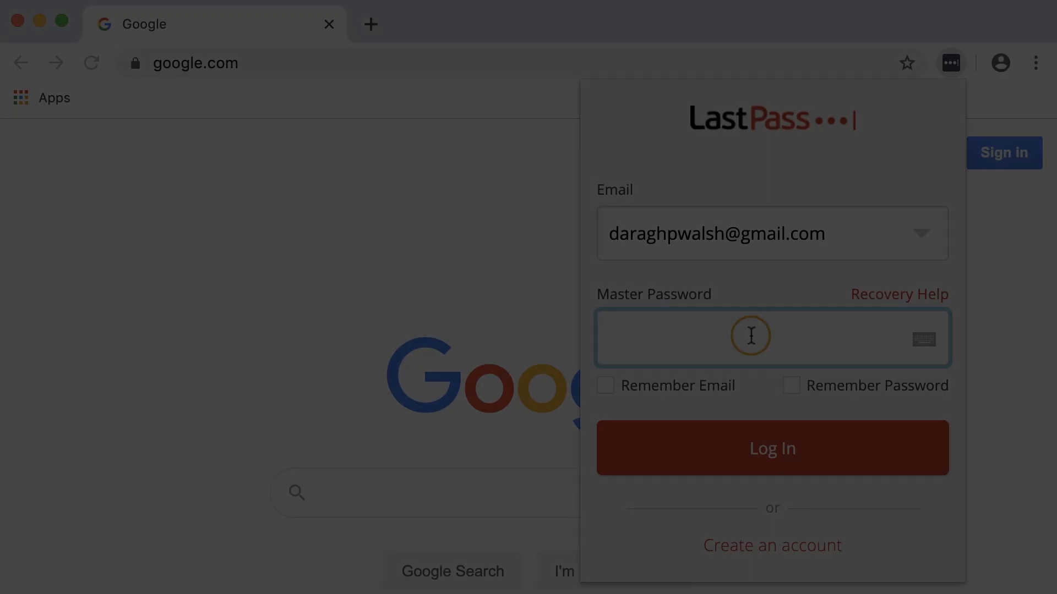
Log back in to LastPass from the extension with the master password
click(747, 335)
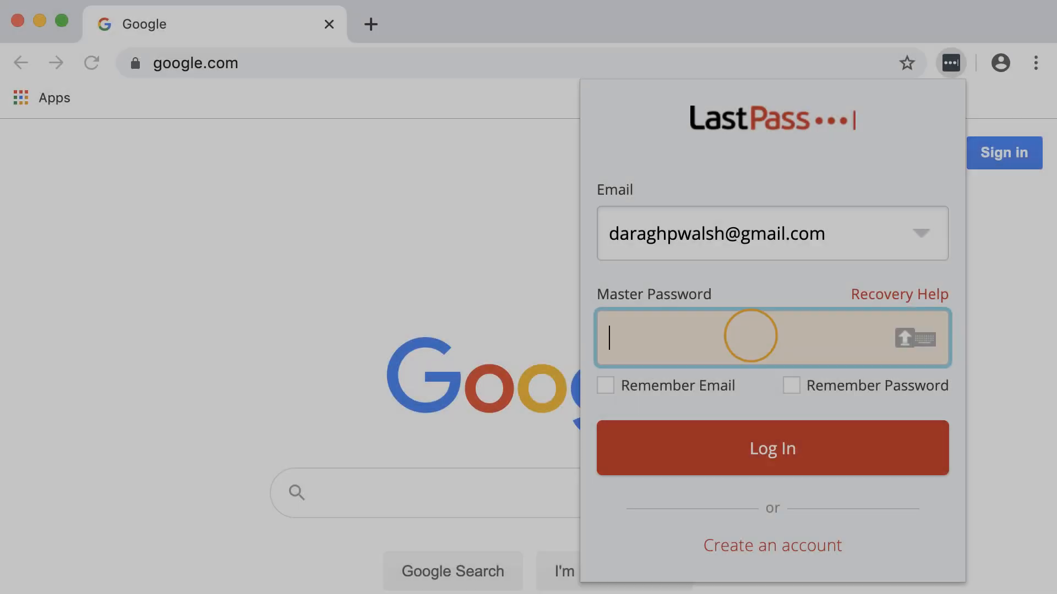
text(•••••••••••••••)
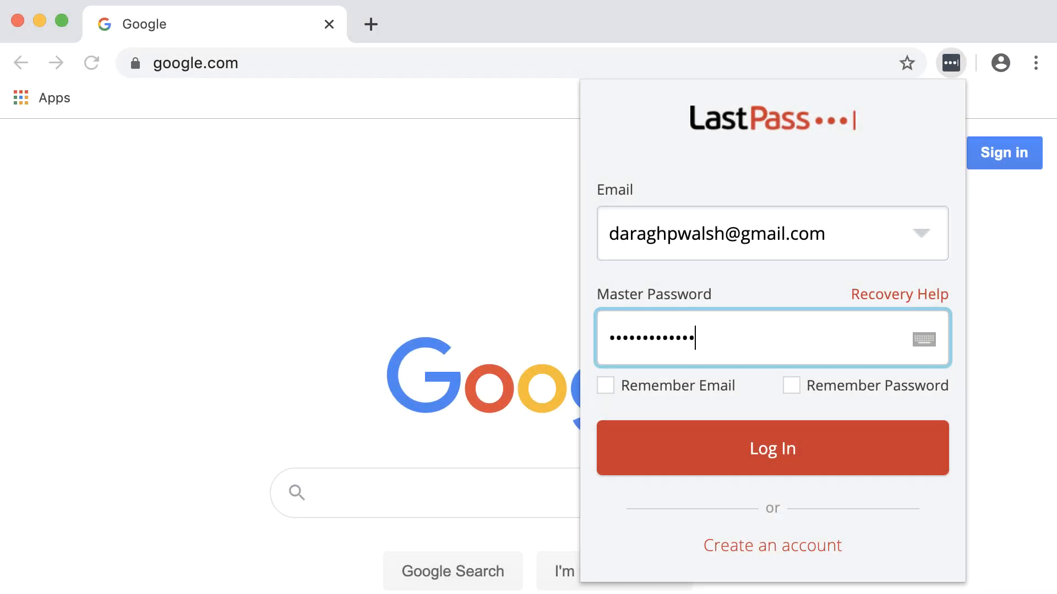
key(Return)
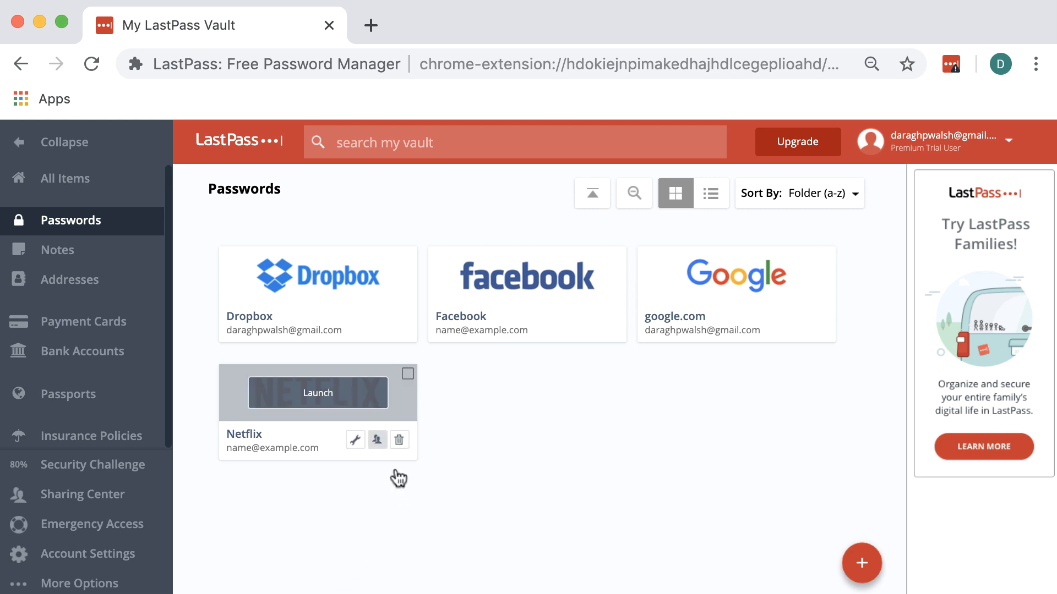
Share the Netflix login by entering the recipient's e-mail address
click(378, 441)
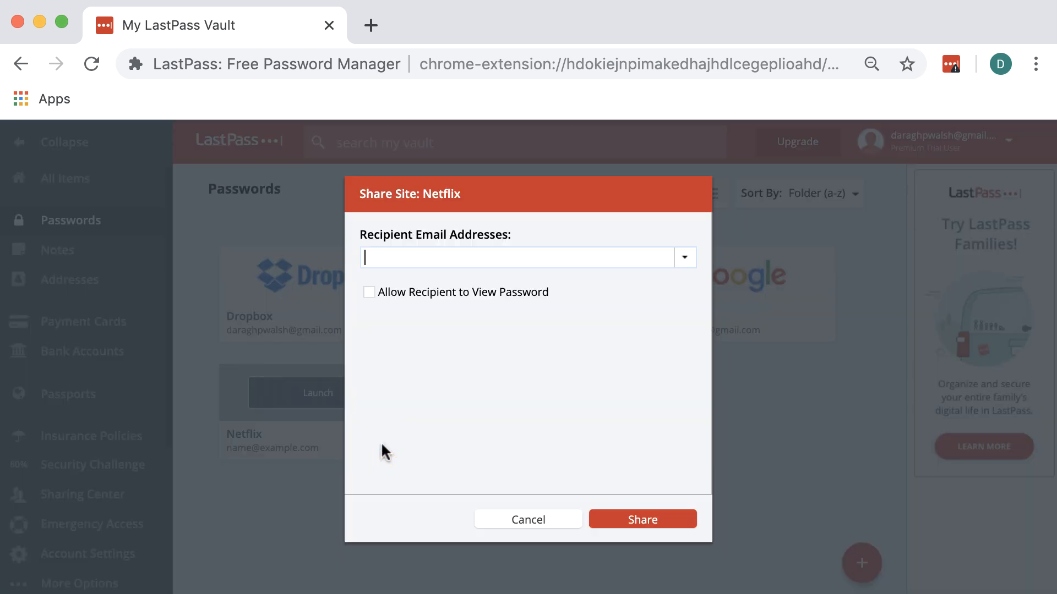
key(super+v)
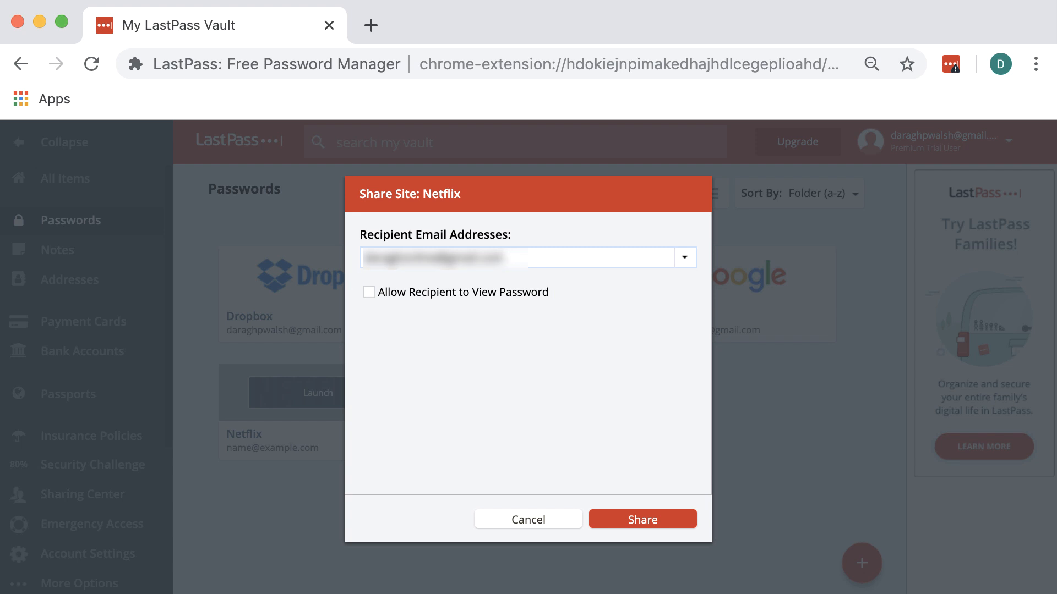
click(636, 520)
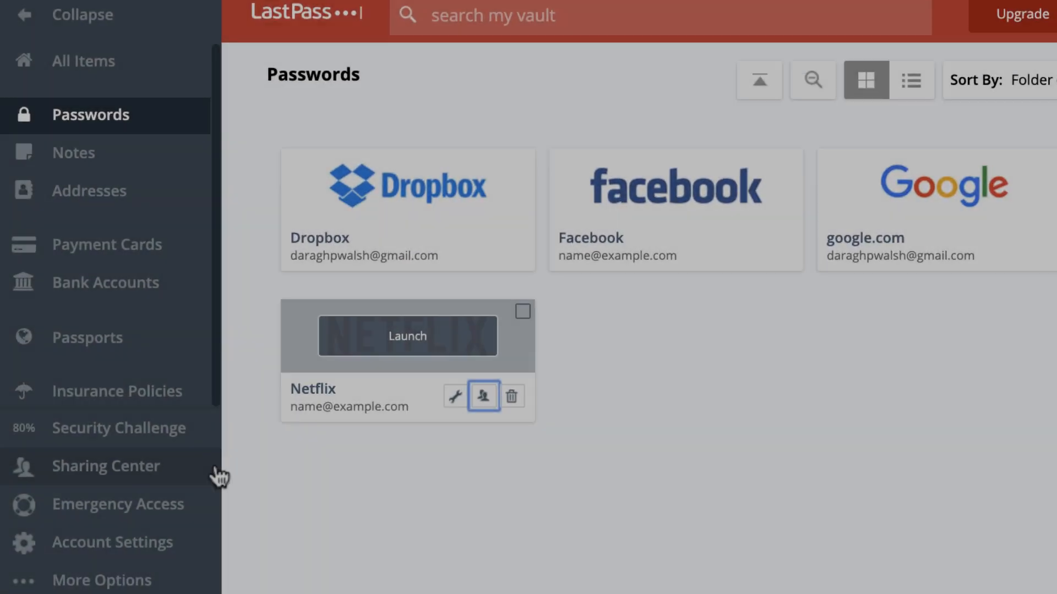
Find Netflix under Sharing Center > Shared with Others and cancel its pending invitation
click(160, 498)
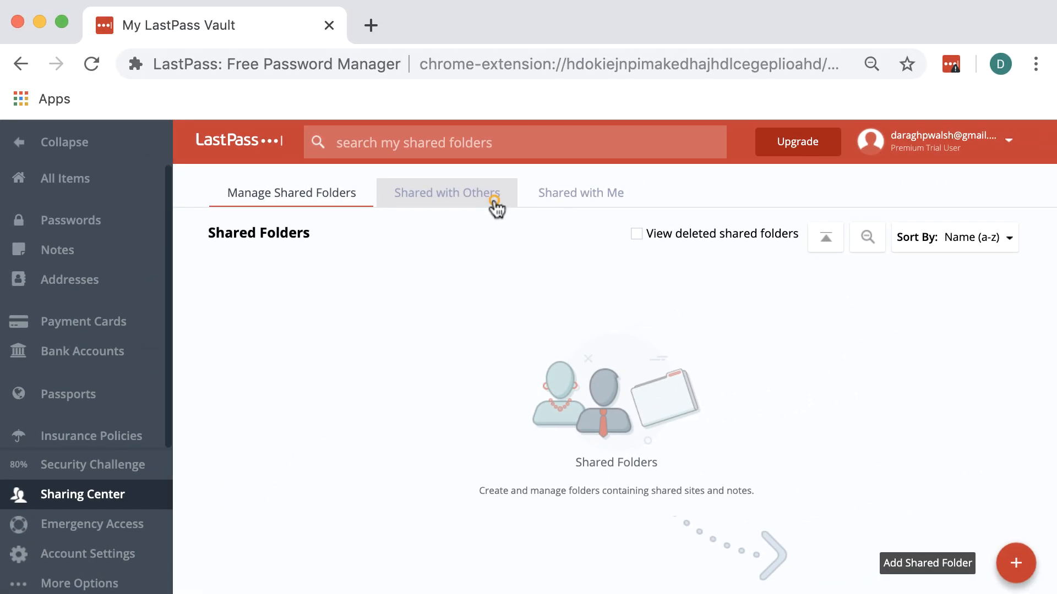
click(741, 8)
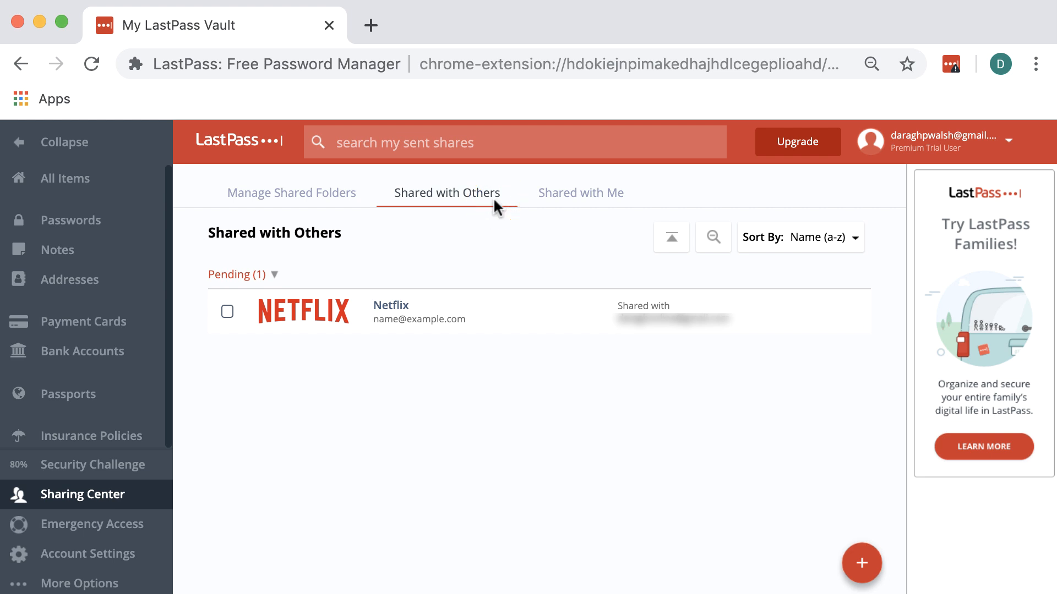
mouse_move(697, 329)
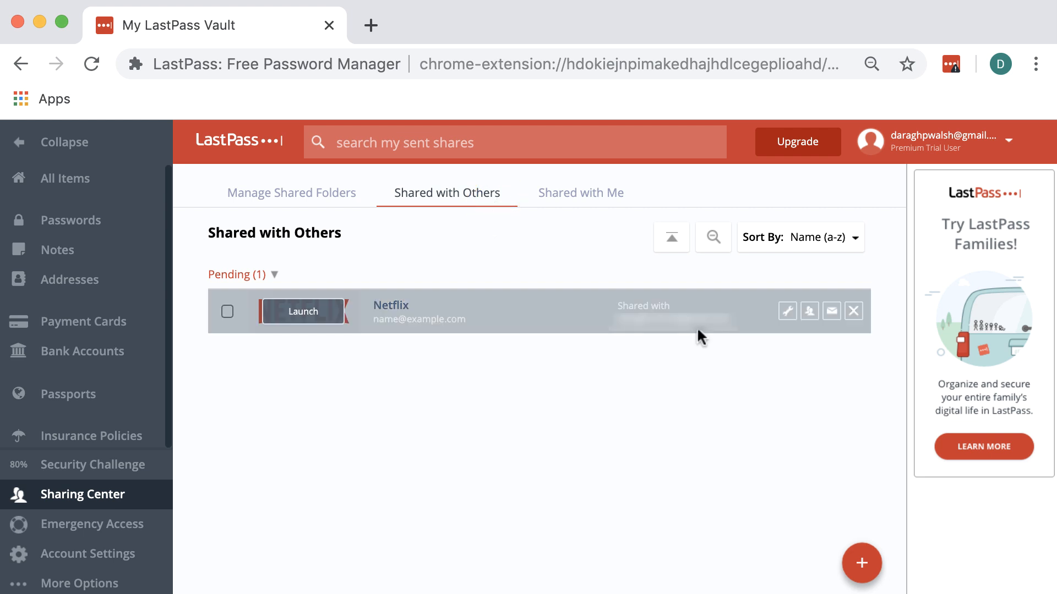
click(810, 312)
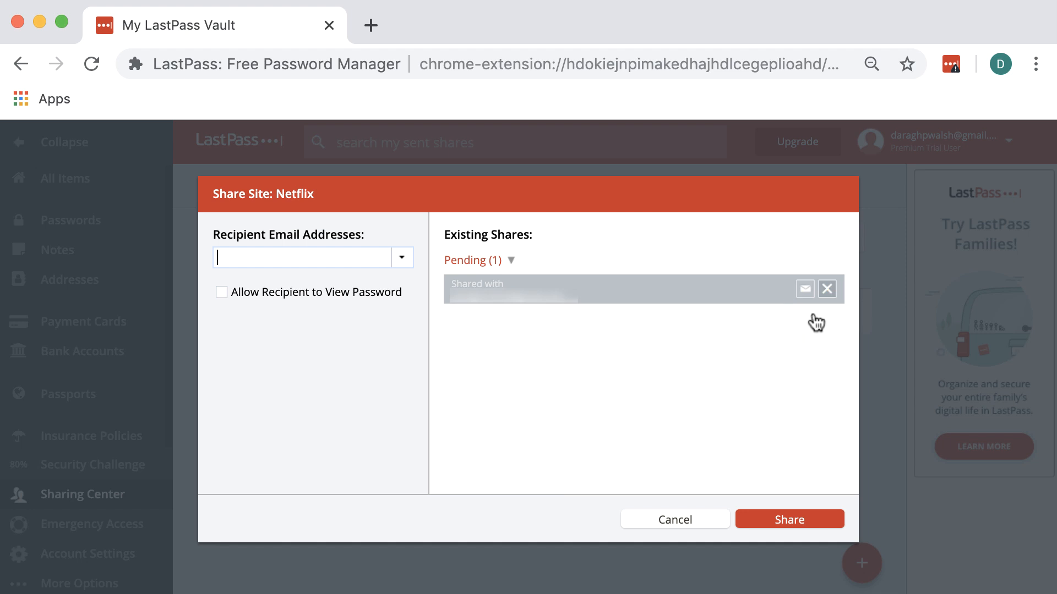
click(826, 288)
click(612, 392)
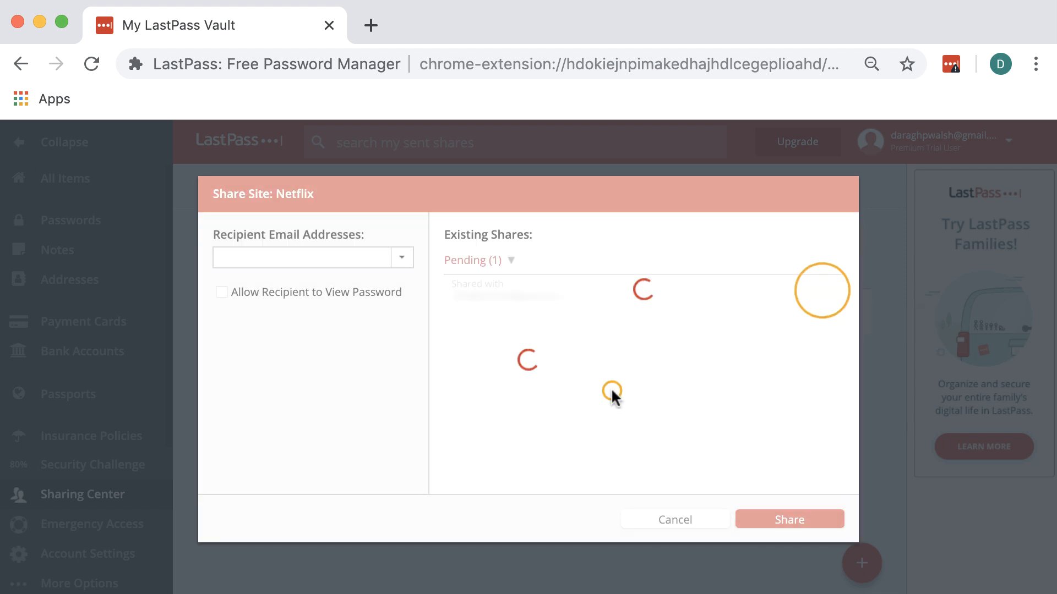
click(664, 518)
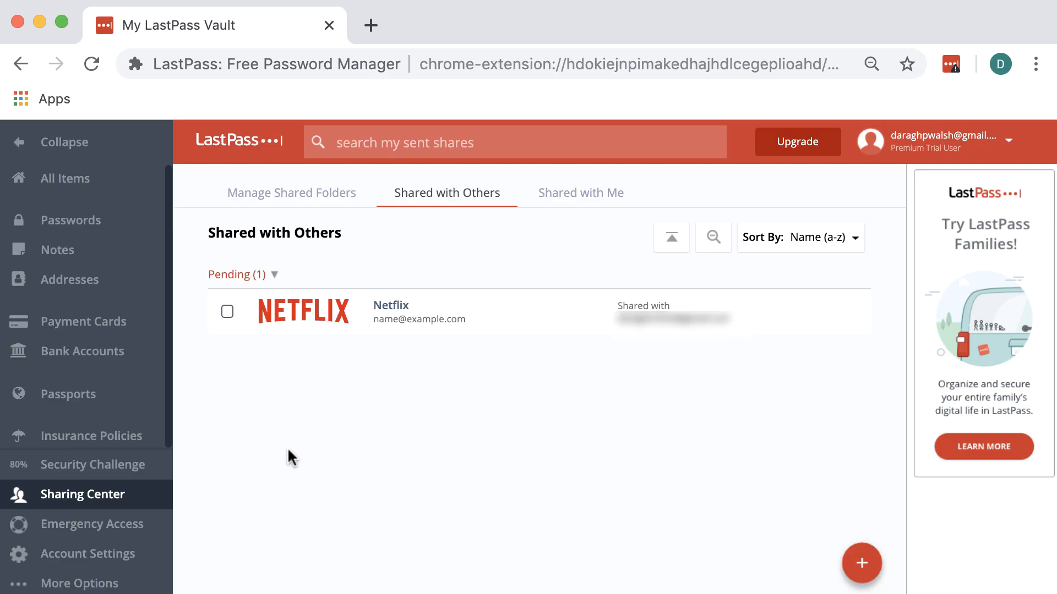
Check the empty shared-folders list and start adding a new shared folder
click(361, 190)
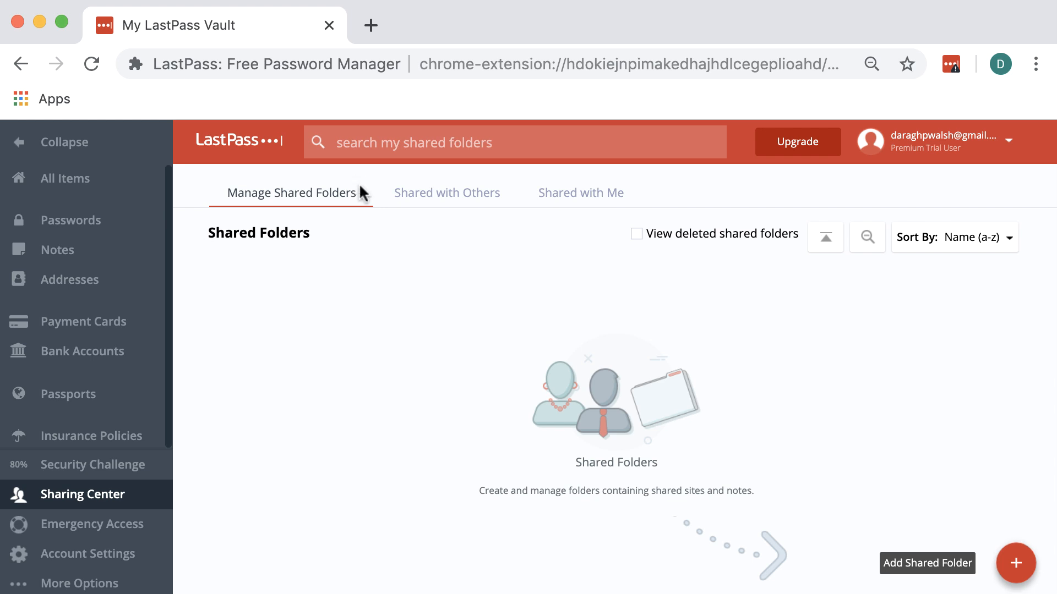
click(1016, 564)
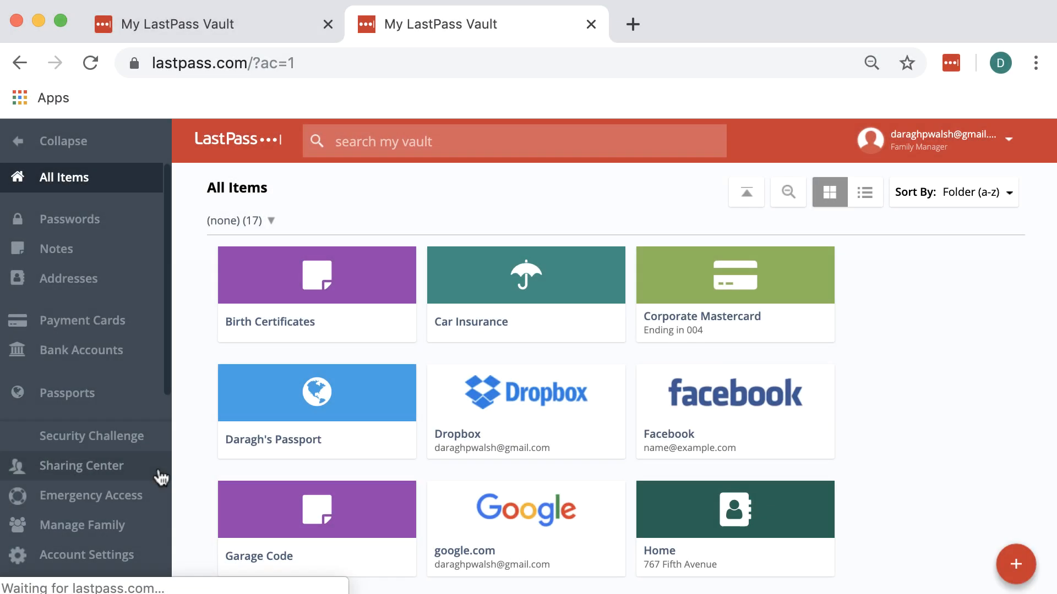
Create a new shared folder named 'Important Family Documents' from the sharing overview
click(81, 466)
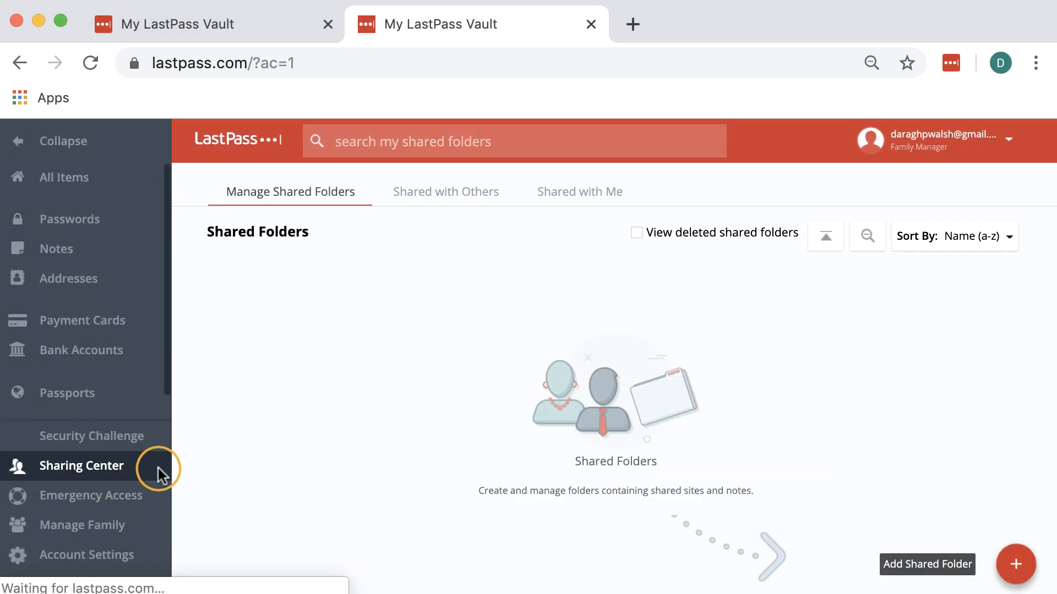
click(1011, 565)
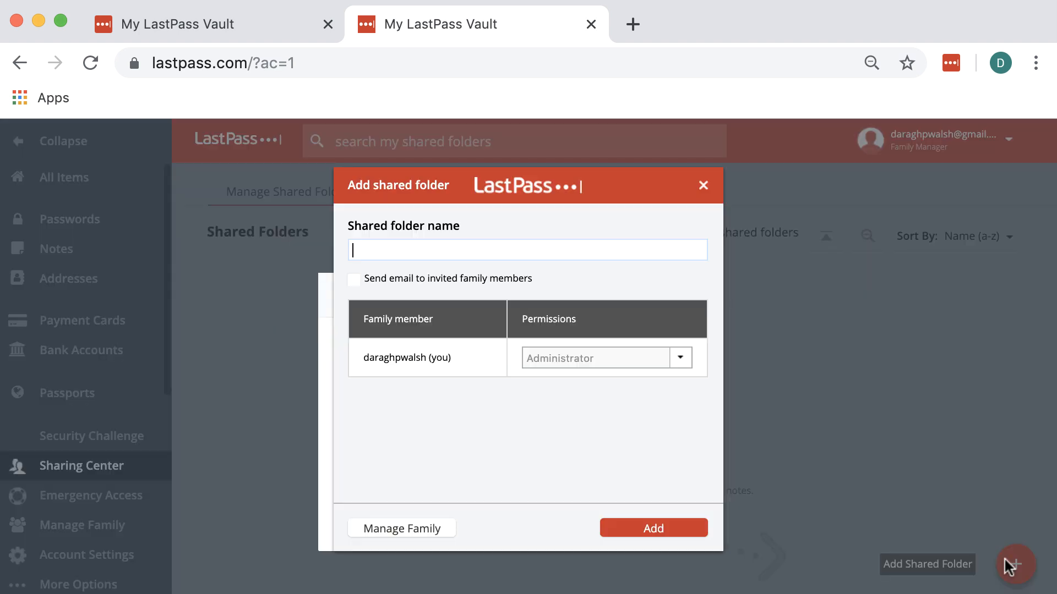
text(Important Family Documents)
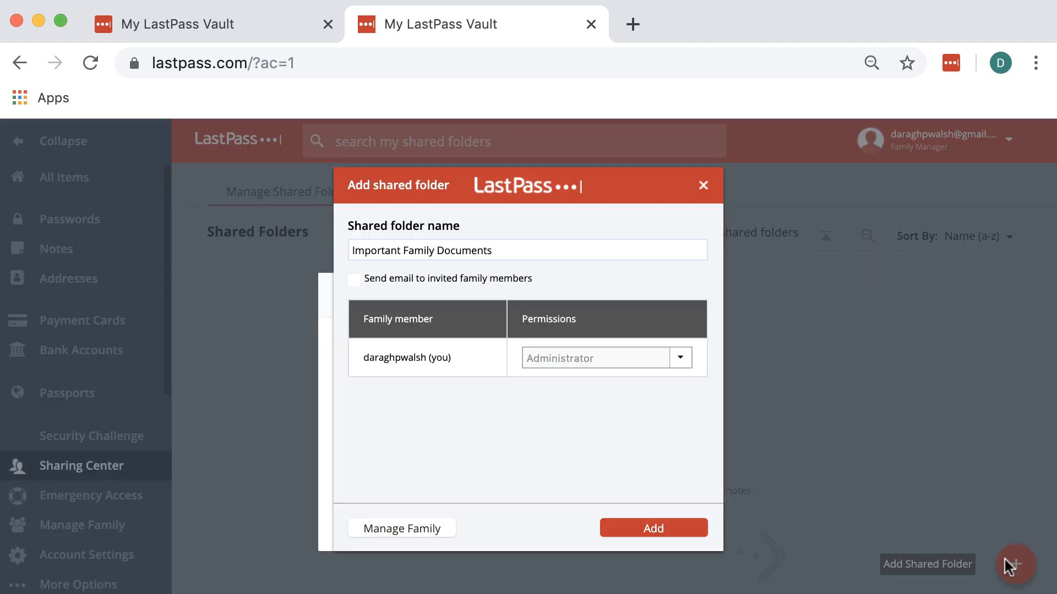
click(695, 532)
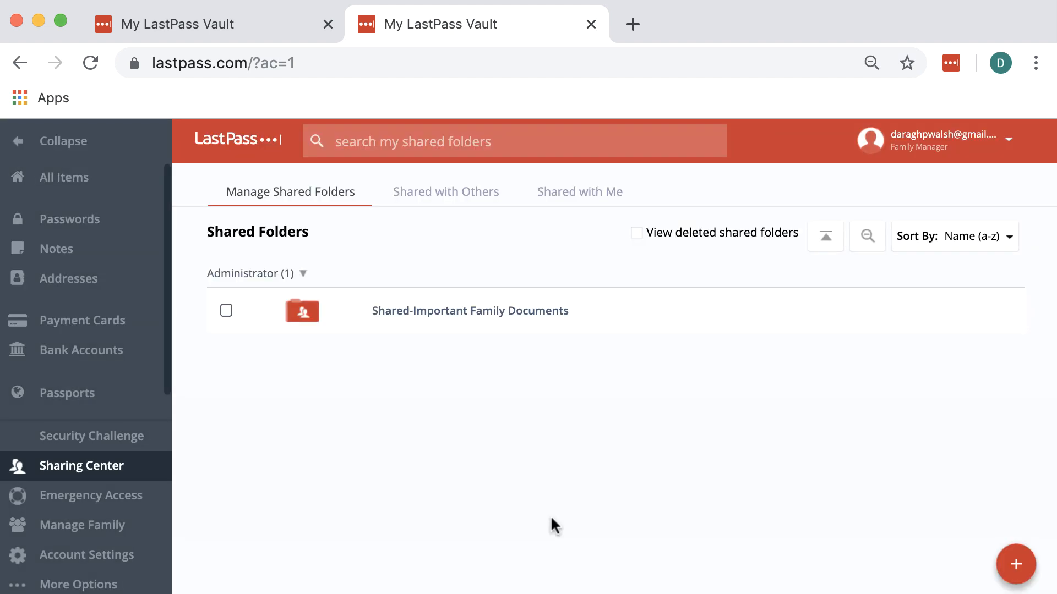
Select all seven family notes, including Tax Returns, and move them into the shared folder
click(128, 255)
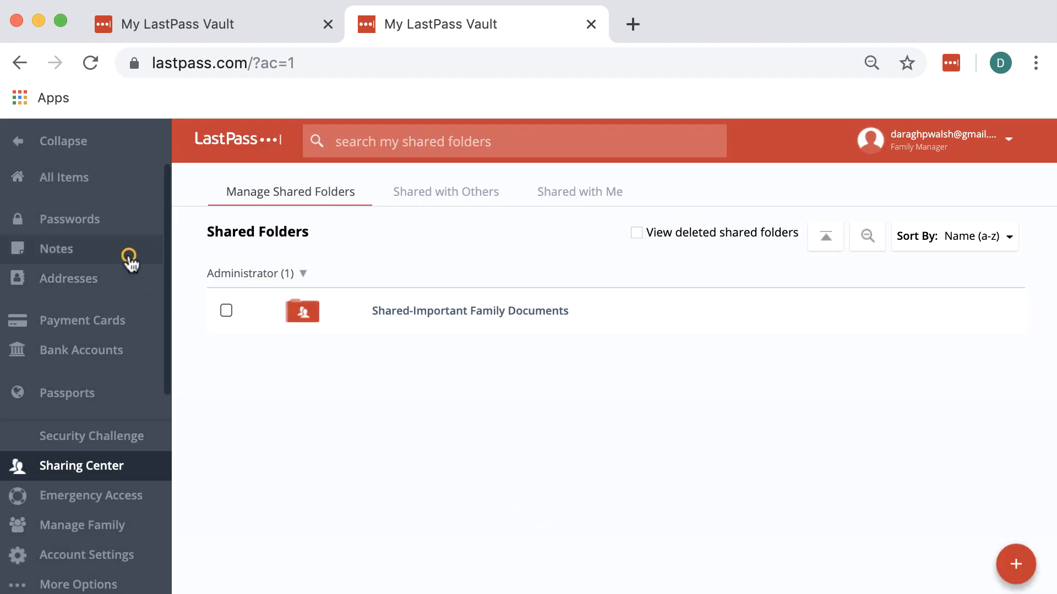
click(406, 255)
click(615, 255)
click(824, 256)
click(406, 372)
click(615, 372)
click(824, 372)
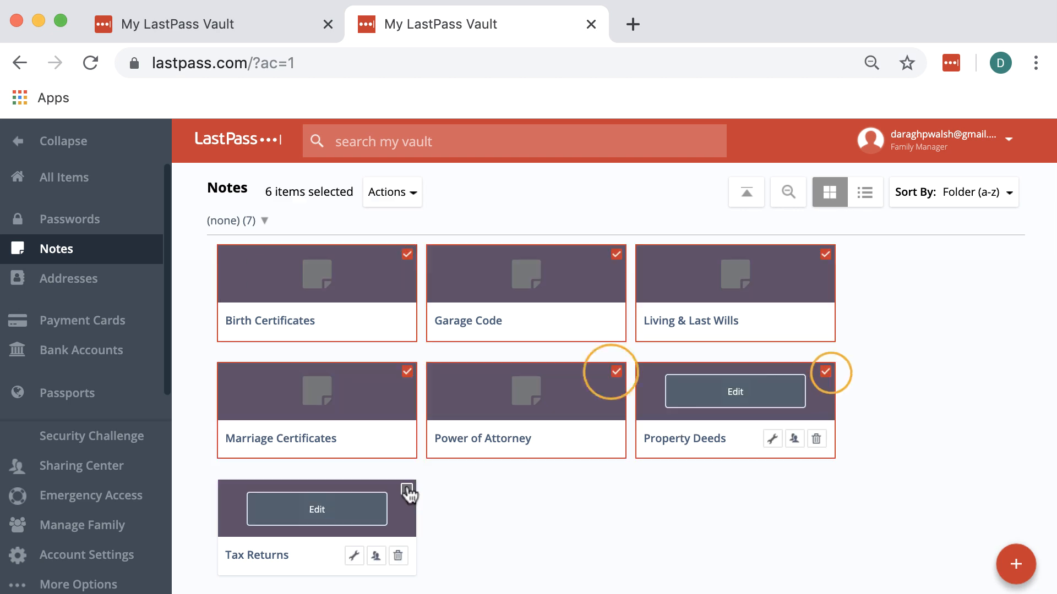
click(407, 488)
click(411, 193)
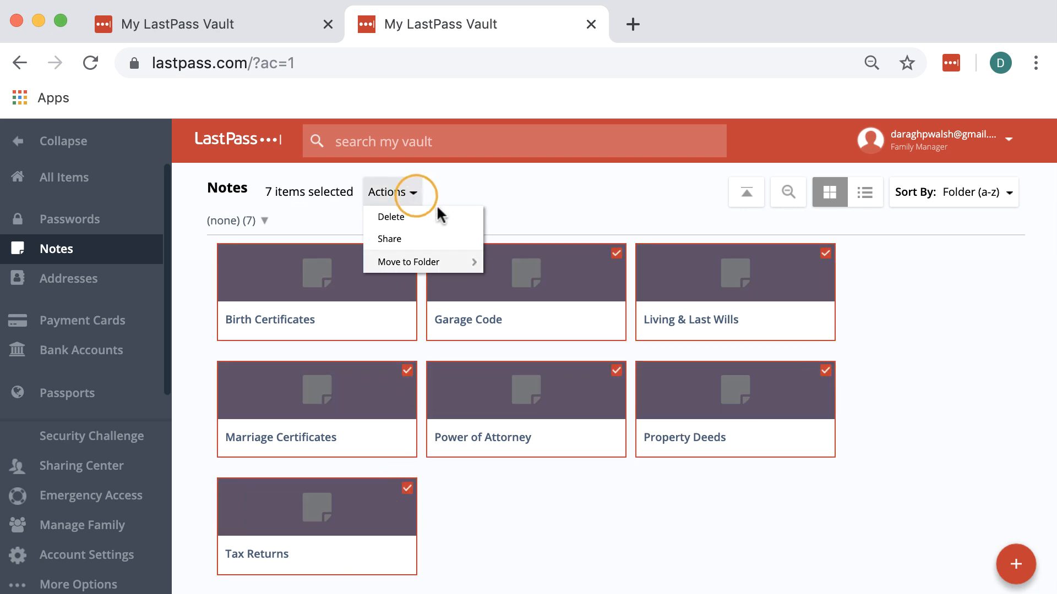
mouse_move(441, 262)
click(537, 262)
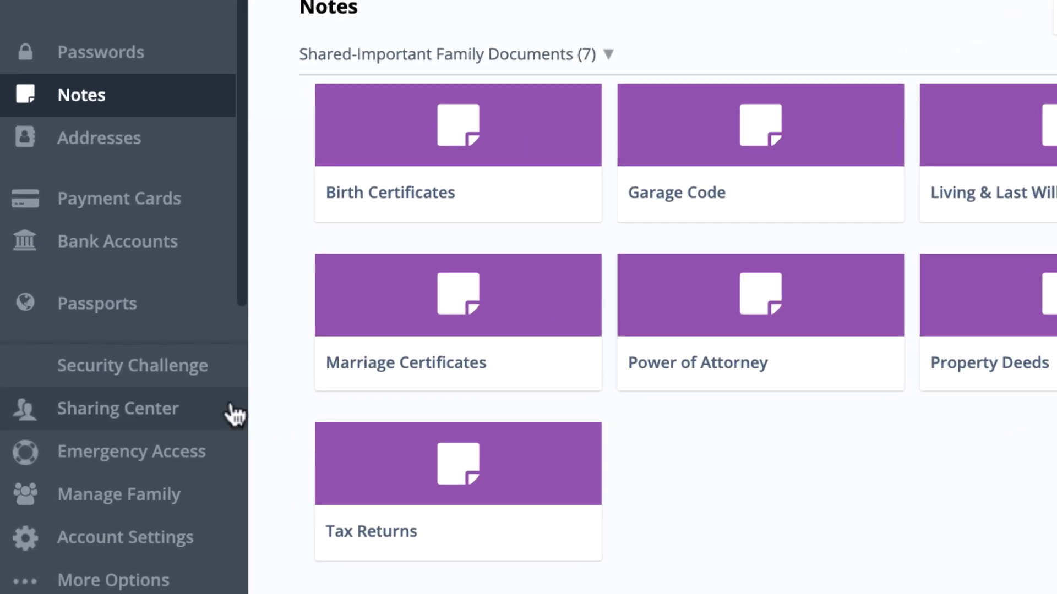
From the family folder's Manage Family page, invite a new member by entering their e-mail
click(150, 469)
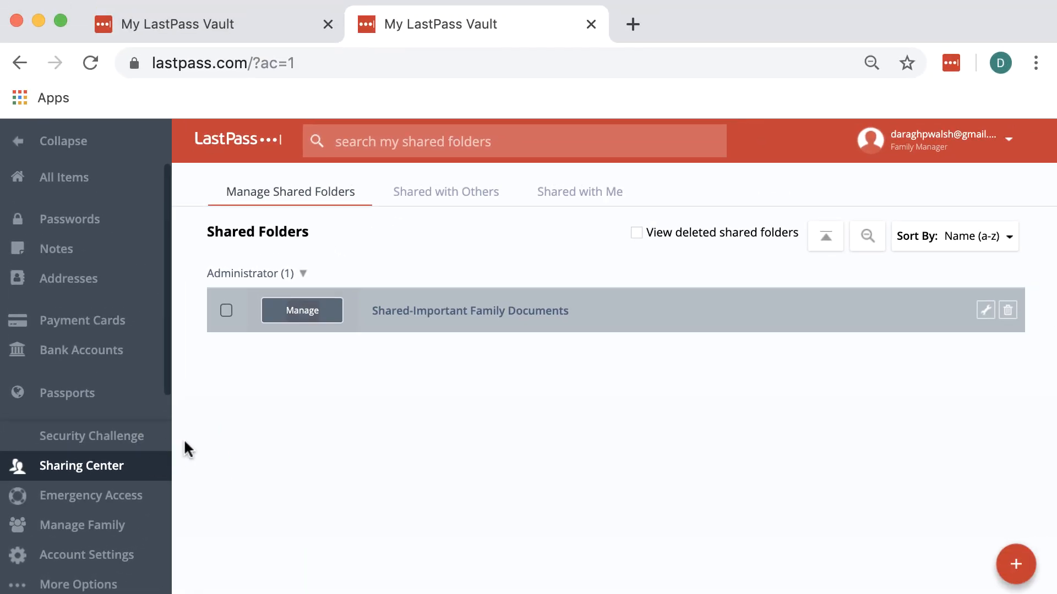
click(322, 315)
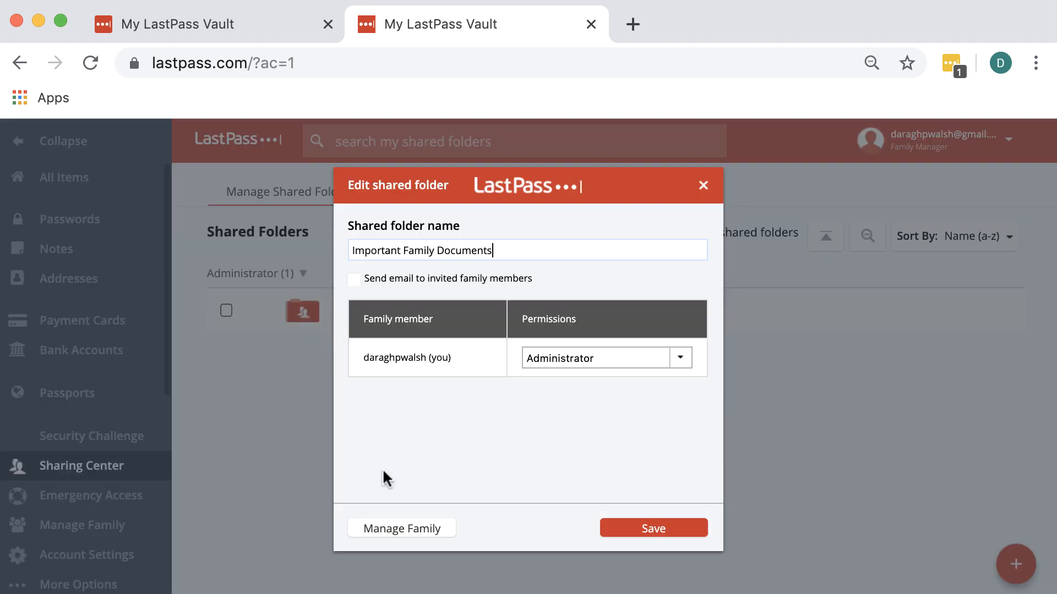
click(404, 527)
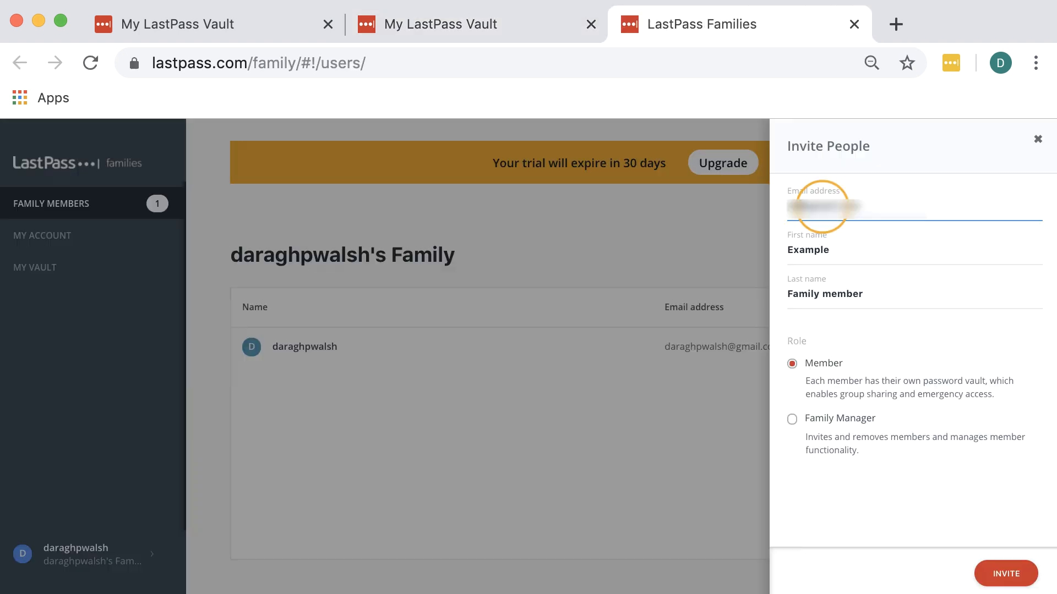
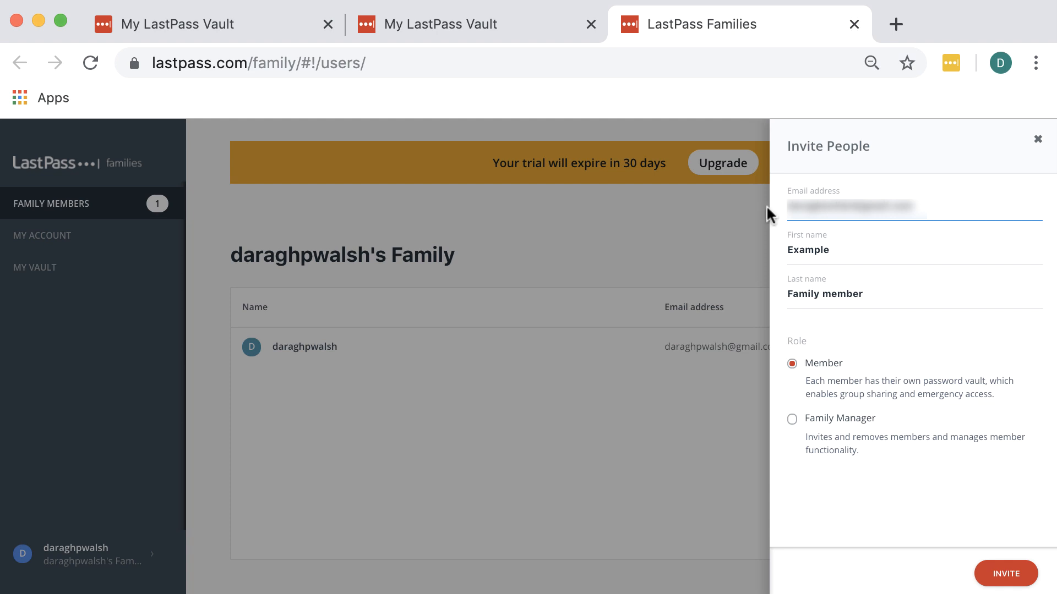
click(1007, 578)
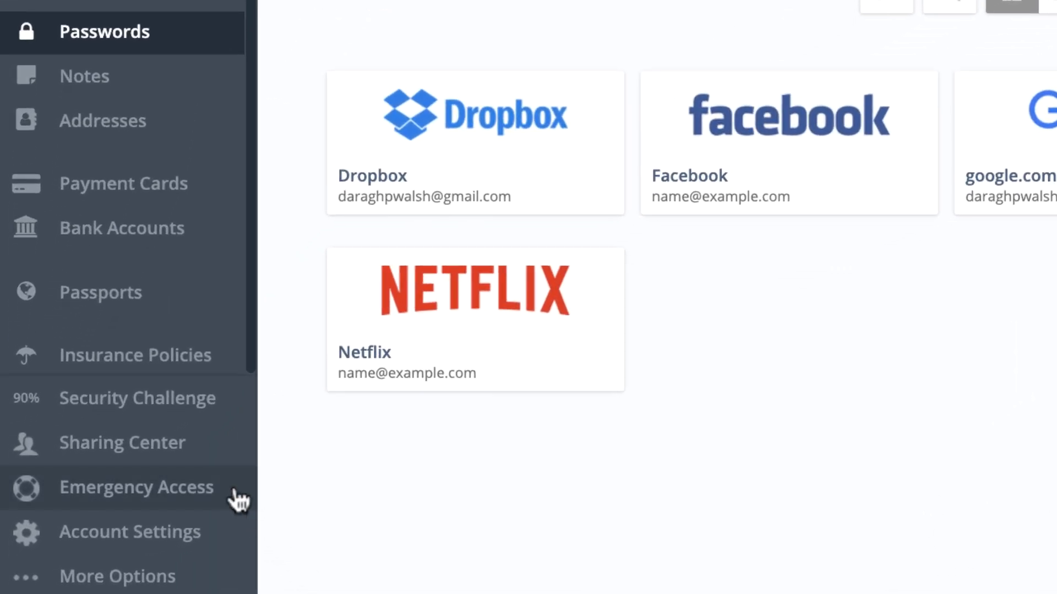
Go to Emergency Access and start giving someone emergency access
click(234, 491)
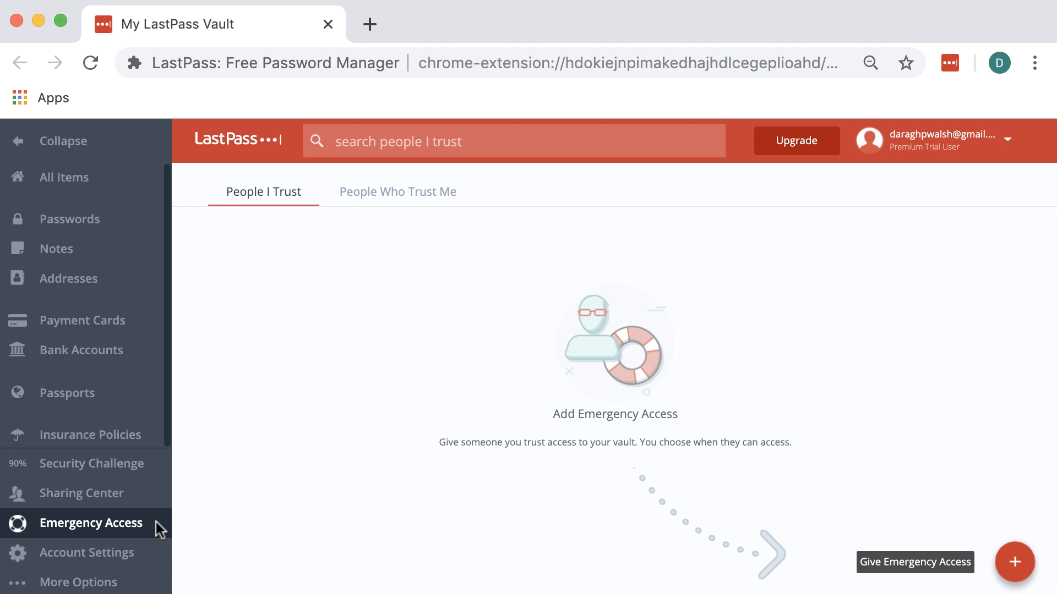
click(1017, 563)
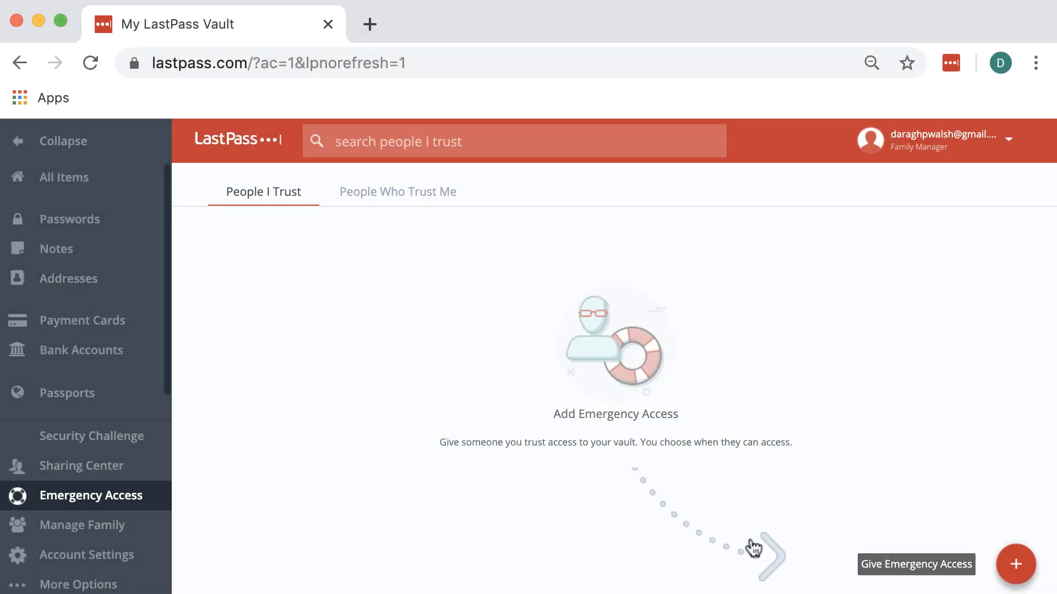
Enter the trusted contact's e-mail, set Wait Time to Immediately, and send the invite
click(1015, 566)
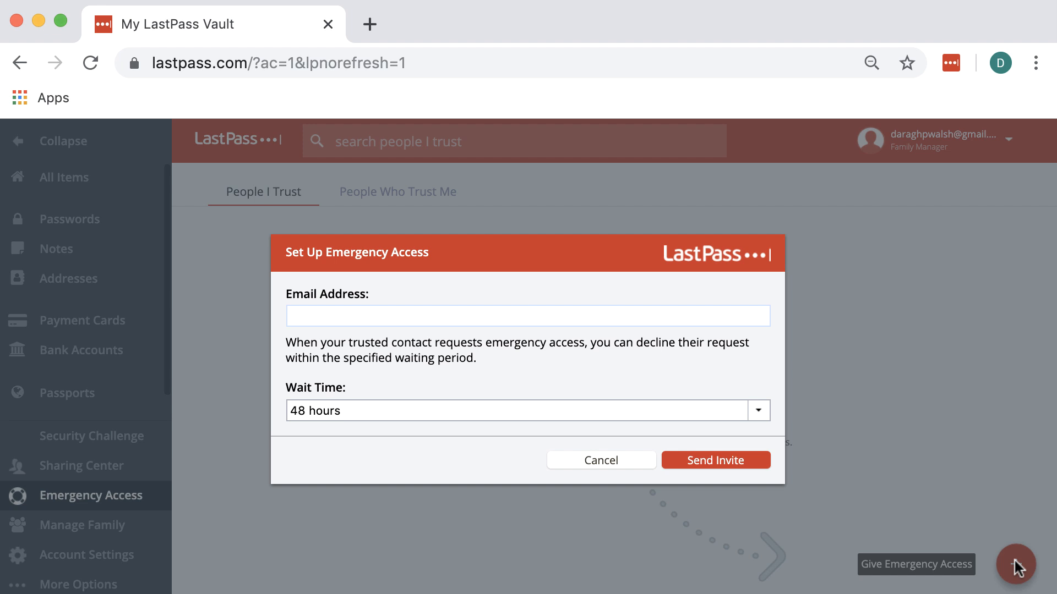
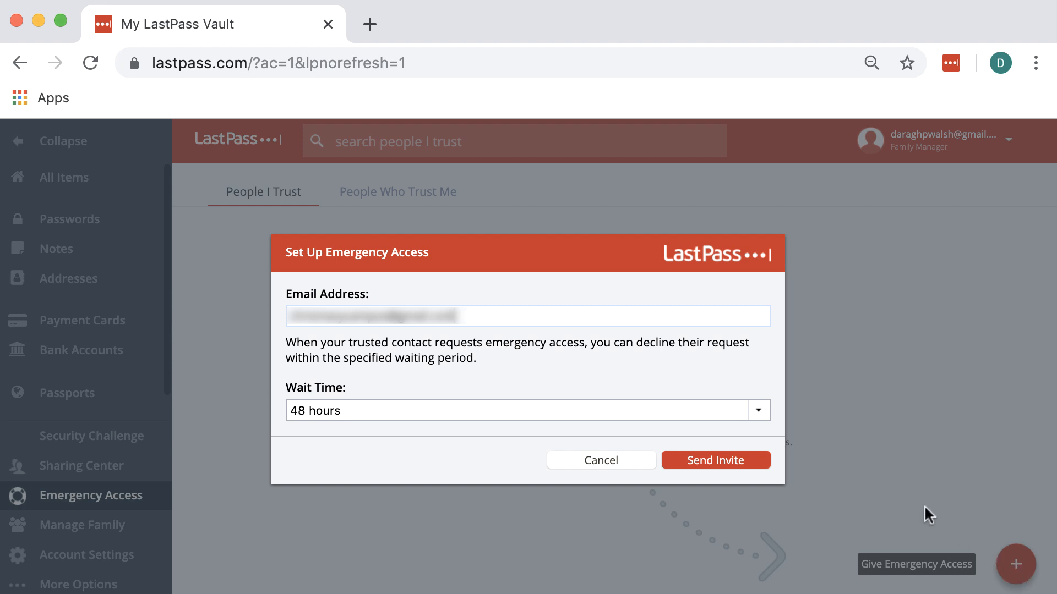
click(758, 410)
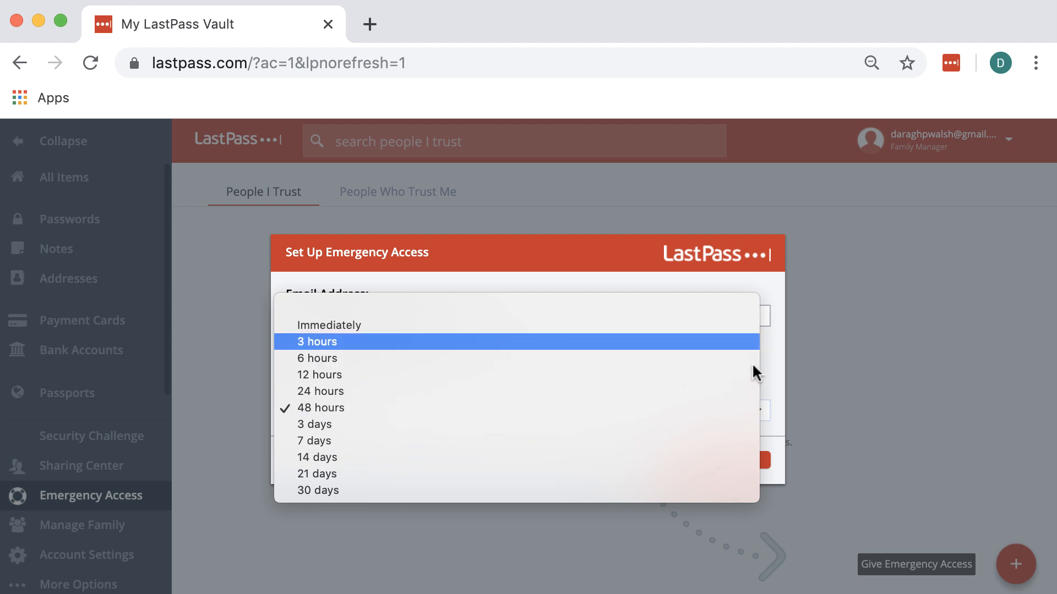
click(752, 320)
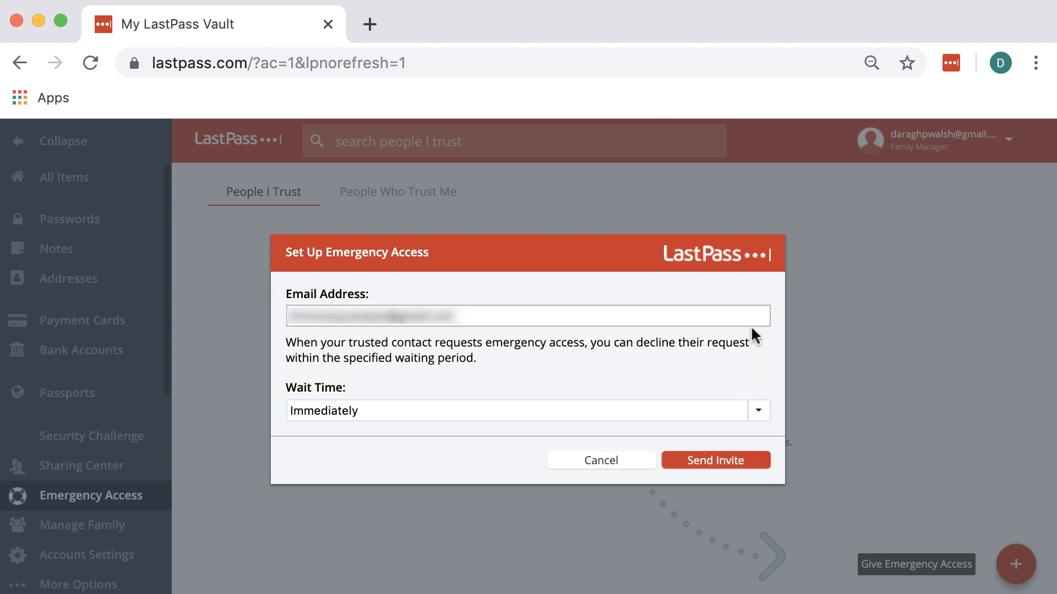
click(753, 467)
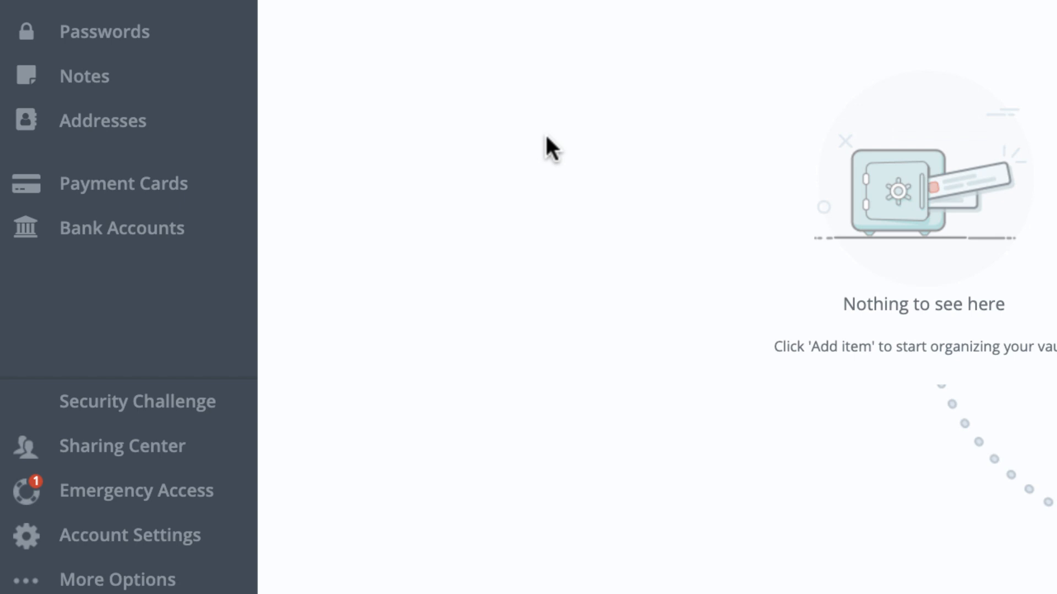
Accept the emergency access invite, confirm an access request, and browse the shared folder's items
click(227, 488)
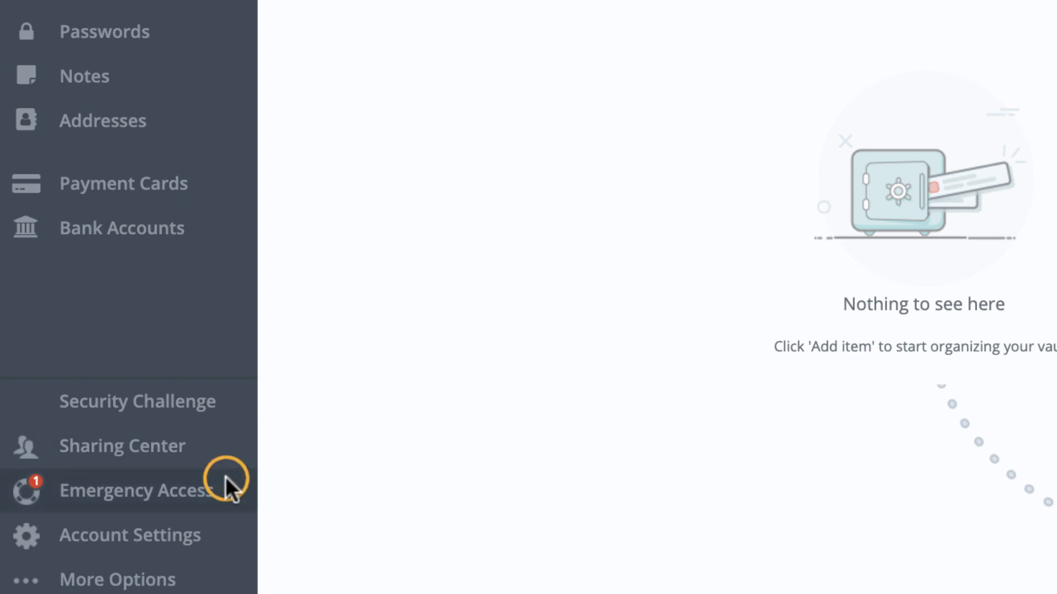
click(279, 309)
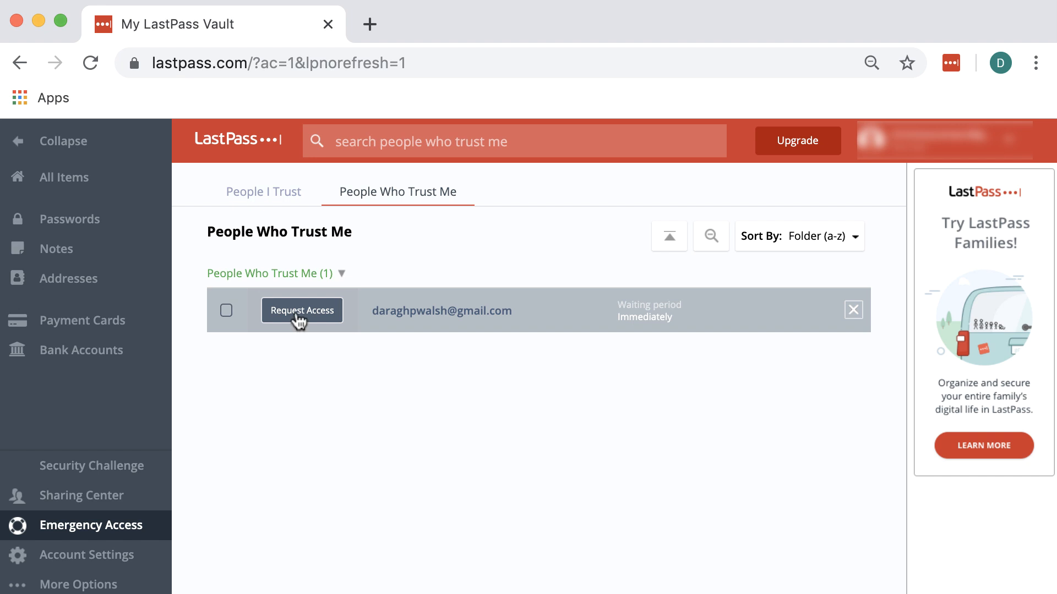
click(299, 311)
click(635, 406)
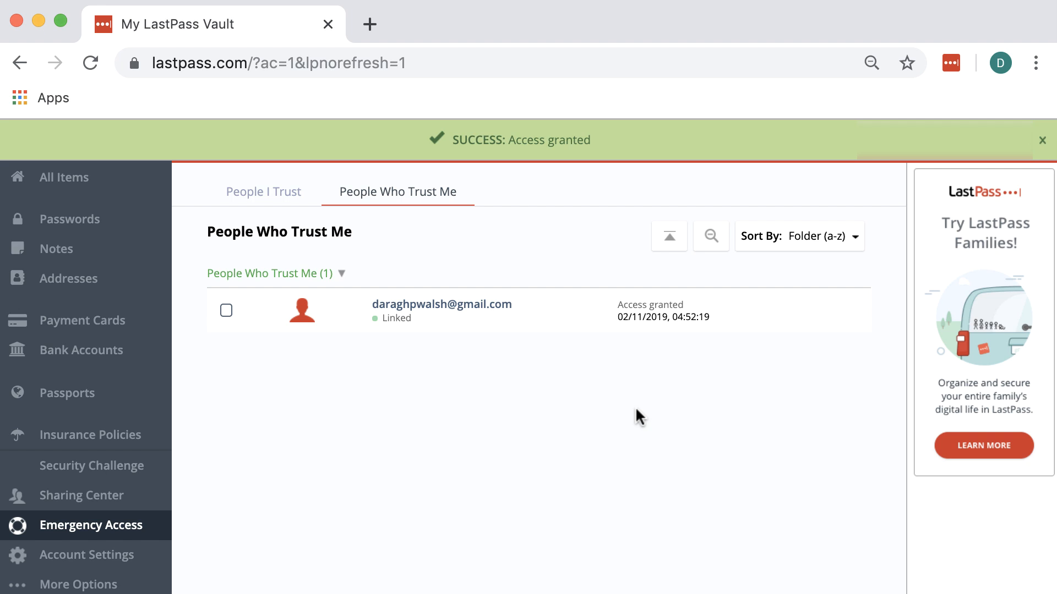
click(142, 182)
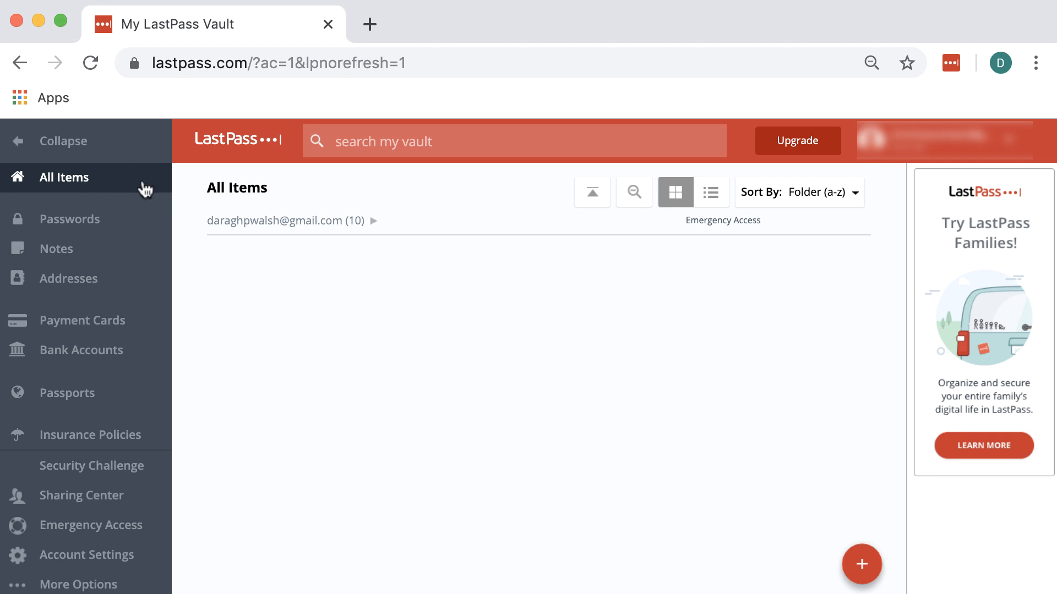
click(374, 221)
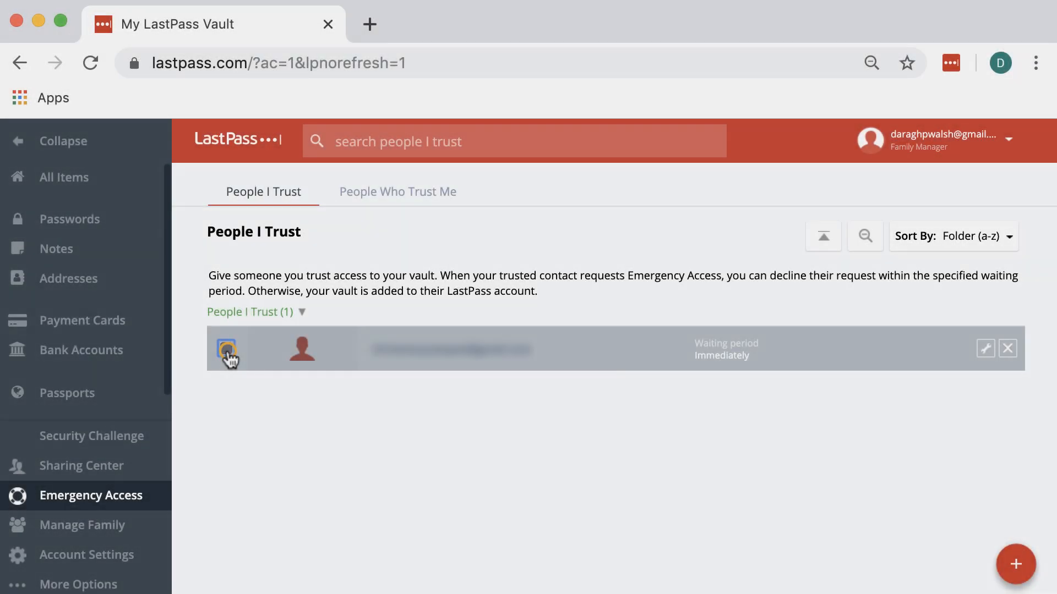
Select the trusted contact and confirm Revoke Access from the Actions menu
click(226, 349)
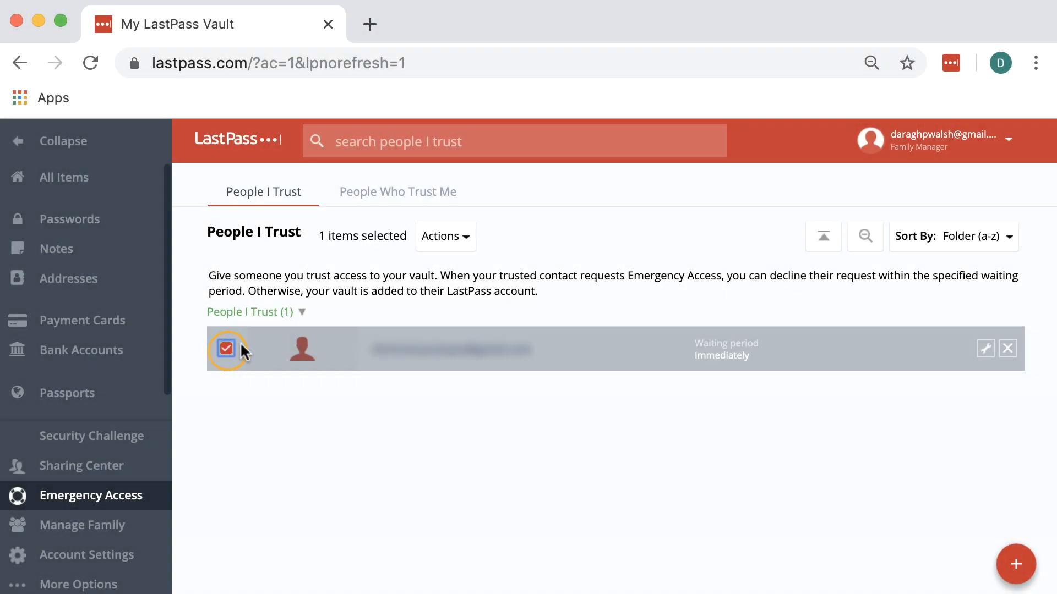
click(470, 244)
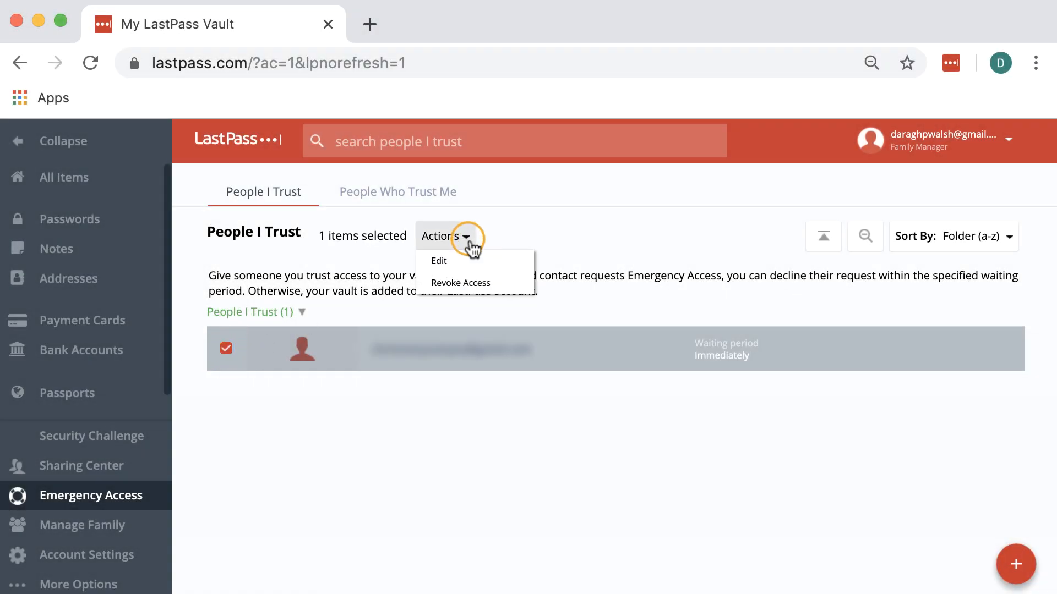
click(522, 282)
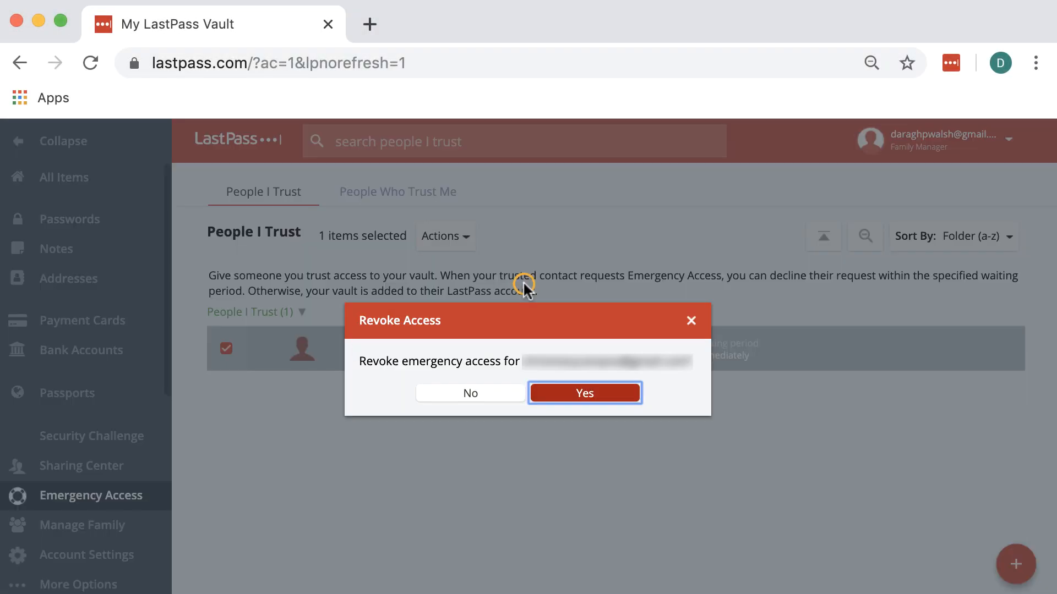
click(620, 394)
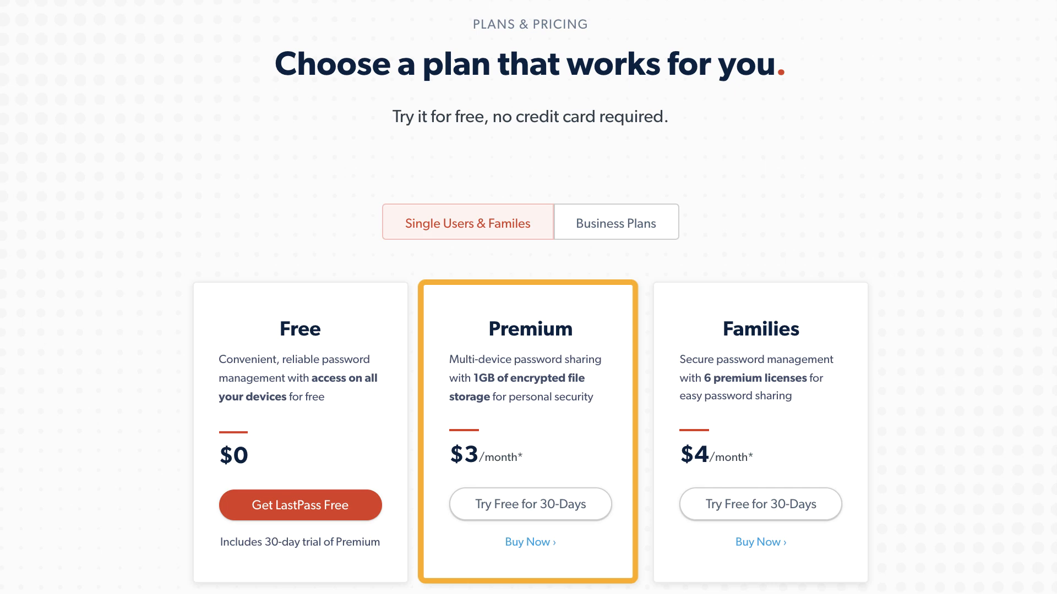
Scroll down Plans & Pricing to the Compare all features table
scroll(528, 298, down, 10)
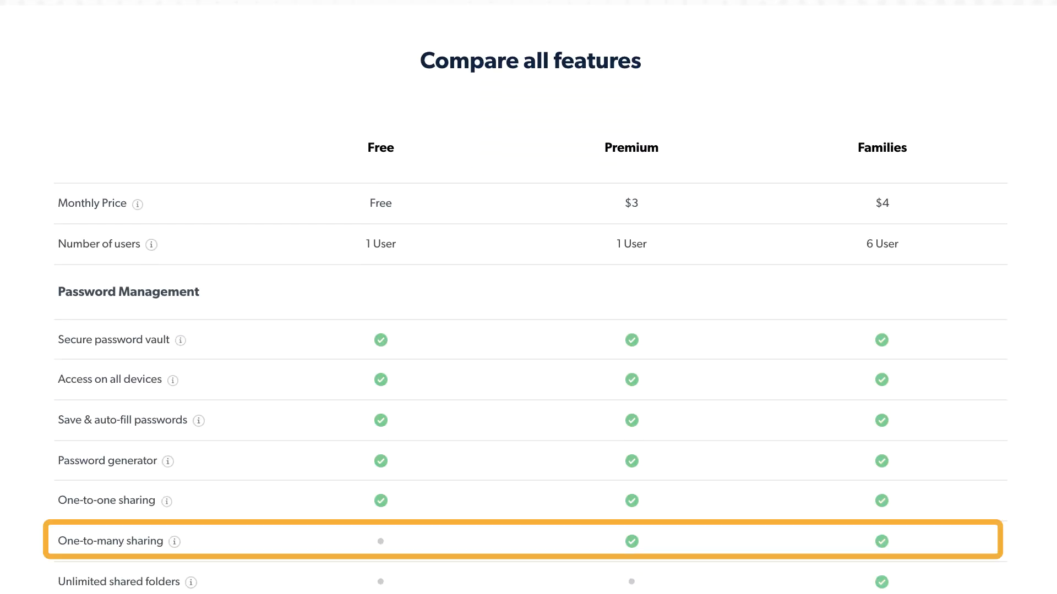